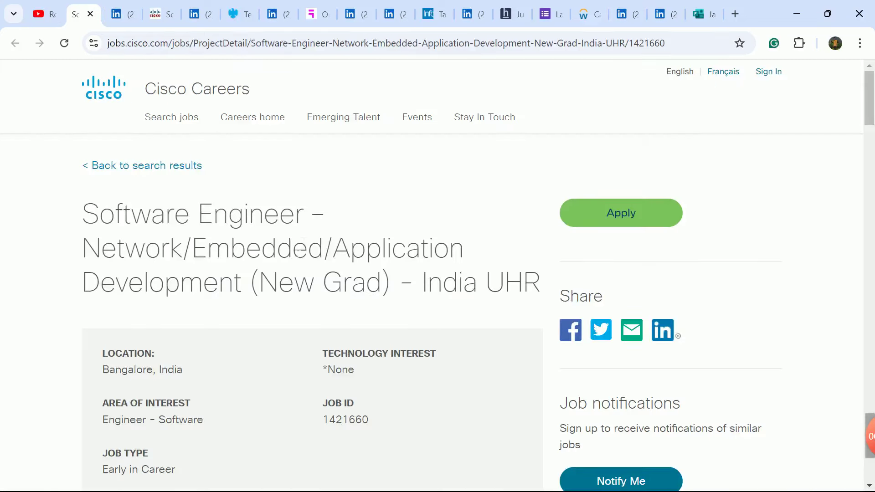
scroll(438, 273, "down", 3)
scroll(437, 273, "down", 3)
scroll(437, 273, "down", 3)
scroll(438, 273, "down", 2)
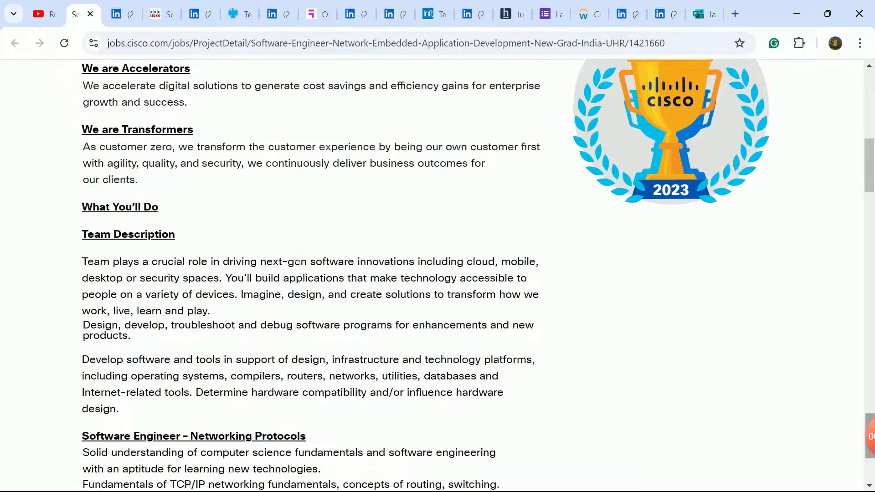
scroll(297, 253, "down", 3)
scroll(298, 253, "down", 3)
scroll(297, 254, "down", 3)
scroll(297, 253, "down", 3)
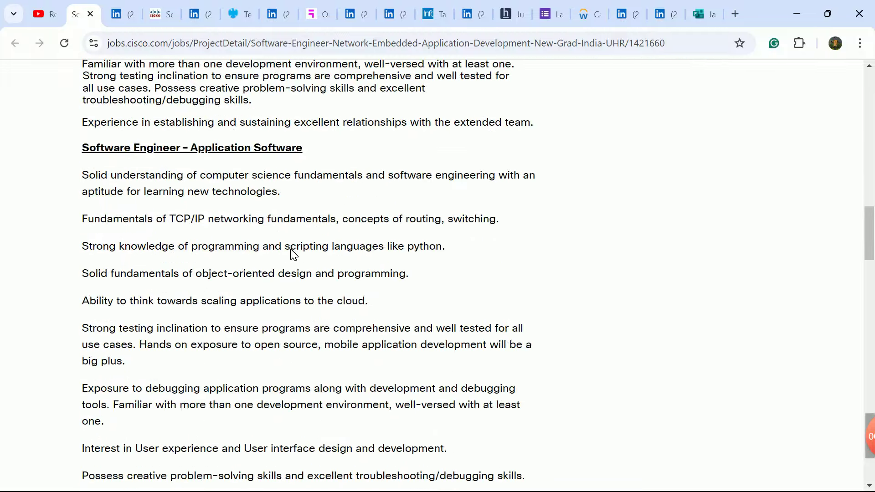
scroll(292, 252, "down", 4)
scroll(293, 253, "down", 3)
scroll(293, 253, "down", 1)
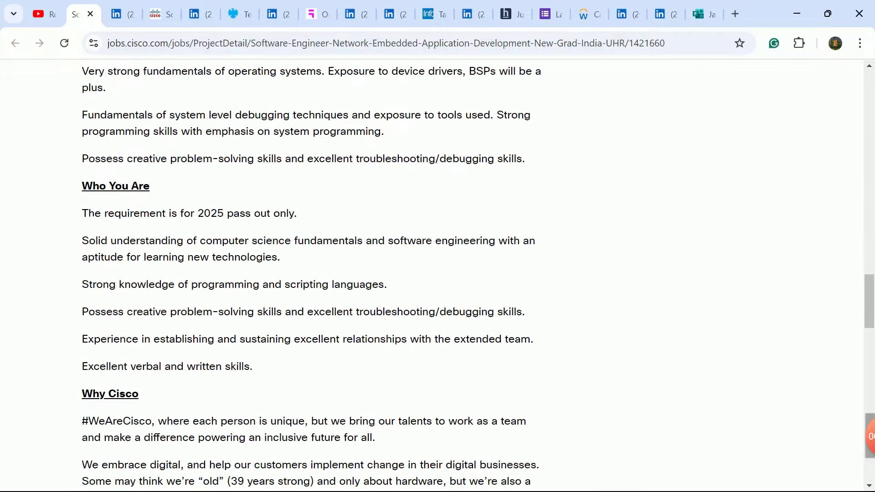
left_click_drag(87, 213, 373, 232)
left_click_drag(863, 313, 860, 92)
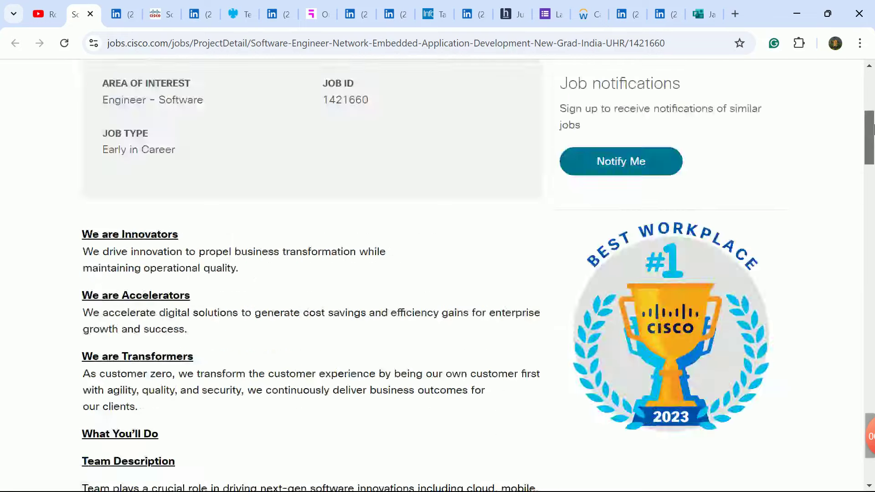
scroll(302, 423, "down", 1)
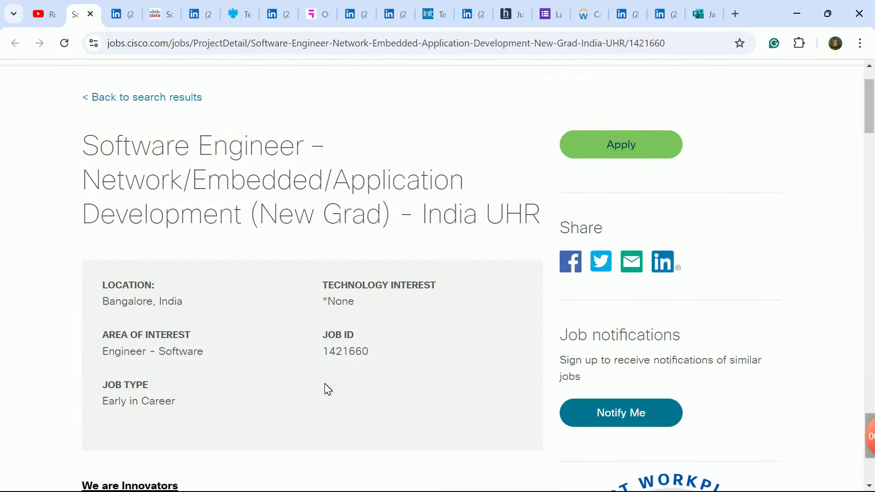
left_click_drag(322, 360, 395, 361)
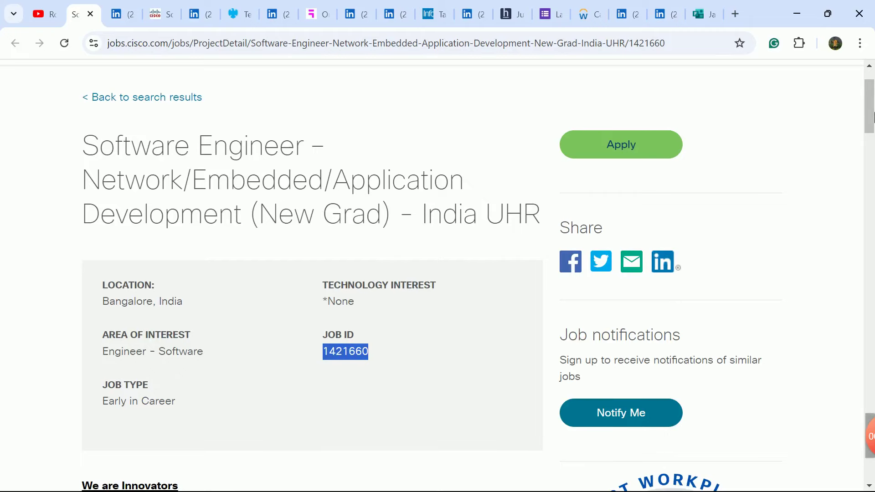
mouse_move(869, 116)
left_mouse_down()
mouse_move(869, 225)
mouse_move(869, 68)
left_mouse_up()
Clear the Job ID highlight and move to the Cisco intern job posting.
left_click(52, 174)
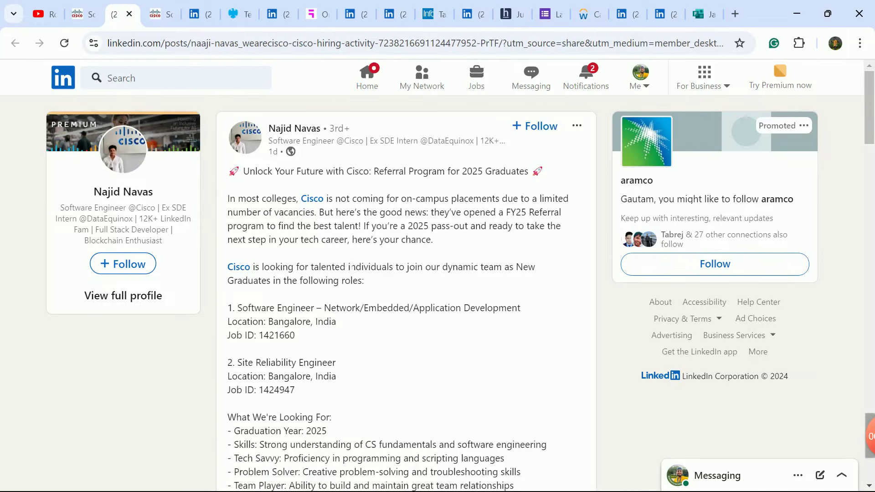
scroll(345, 266, "down", 2)
scroll(346, 266, "down", 2)
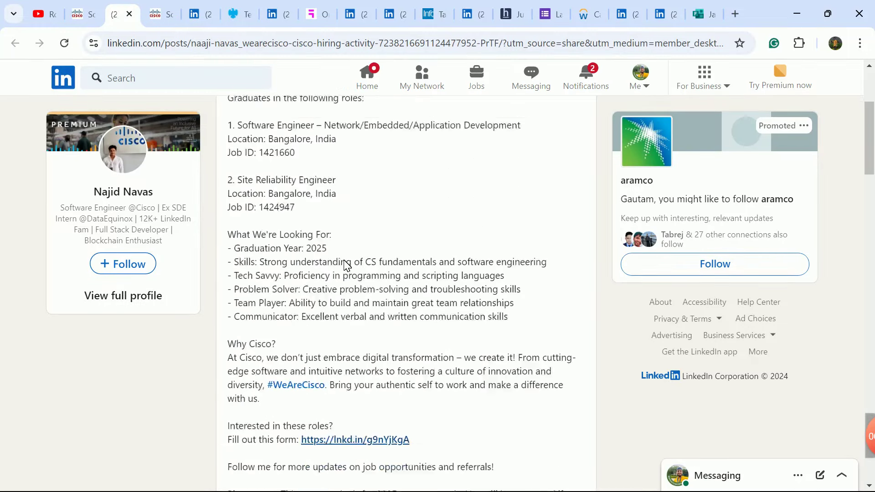
scroll(345, 265, "down", 1)
scroll(345, 265, "up", 4)
scroll(345, 265, "up", 2)
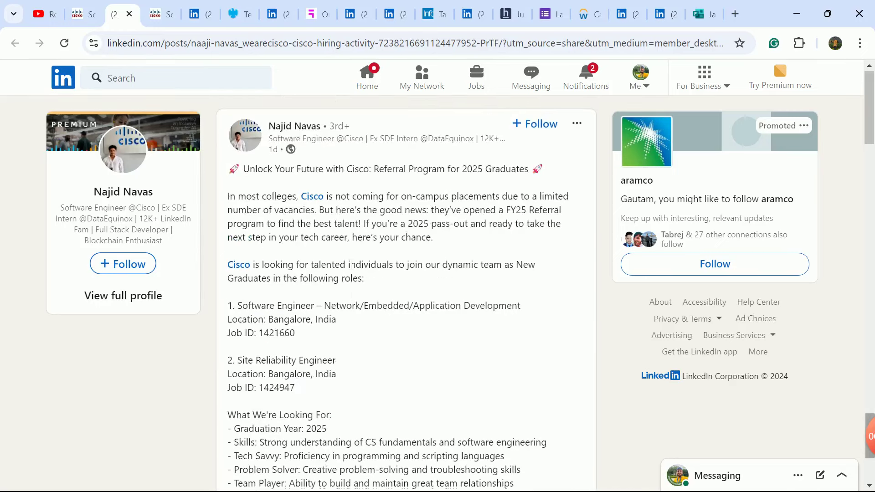
left_click(163, 14)
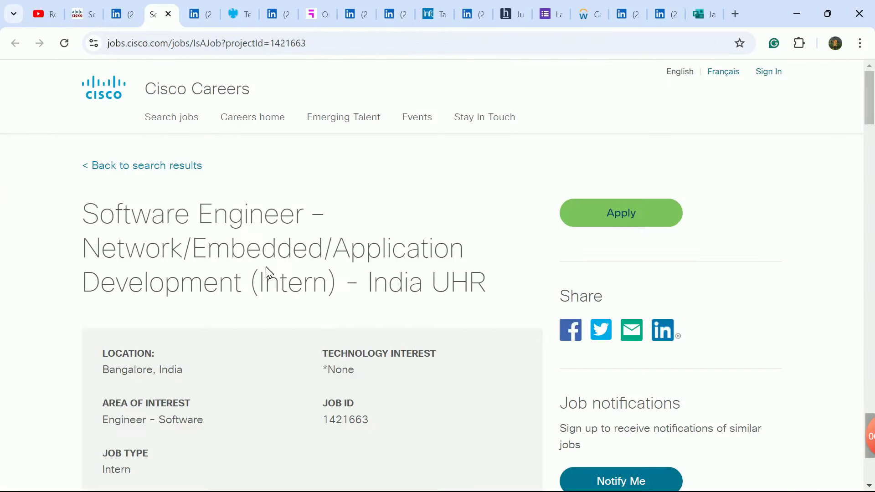
scroll(266, 272, "down", 5)
scroll(266, 272, "down", 5)
scroll(267, 272, "down", 5)
scroll(267, 273, "down", 5)
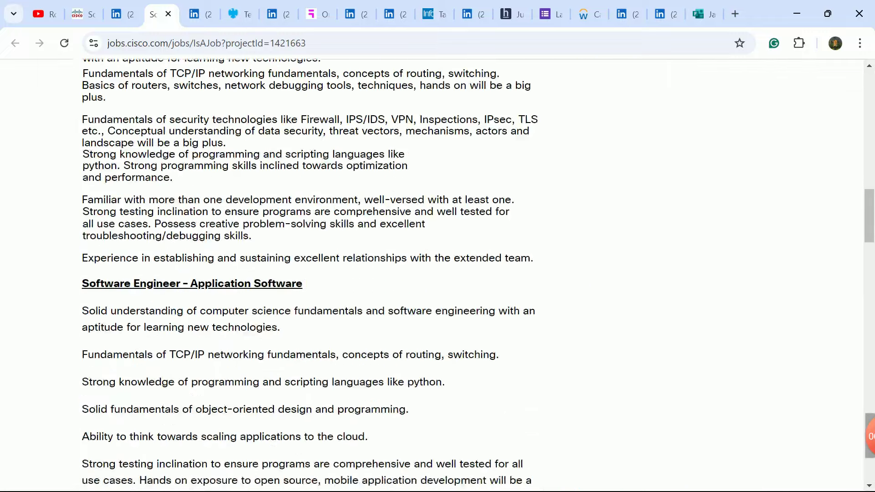
scroll(266, 272, "down", 5)
scroll(267, 272, "down", 4)
scroll(267, 272, "down", 3)
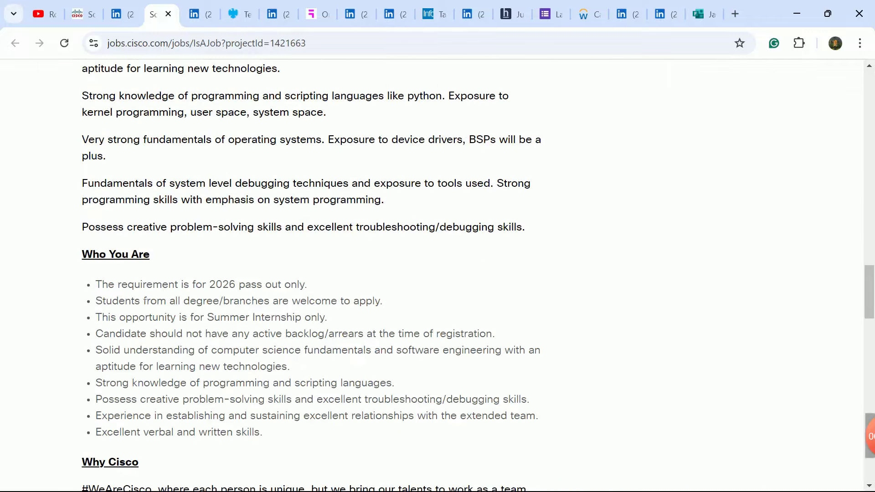
Highlight the 2026 pass-out eligibility line, then move to the Barclays hiring post on LinkedIn.
left_click_drag(118, 284, 331, 293)
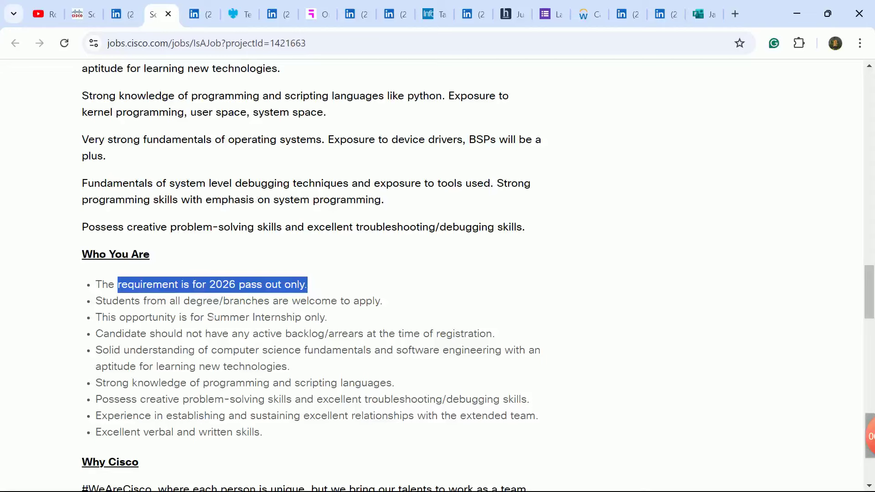
left_click_drag(202, 317, 328, 318)
left_click_drag(869, 288, 871, 309)
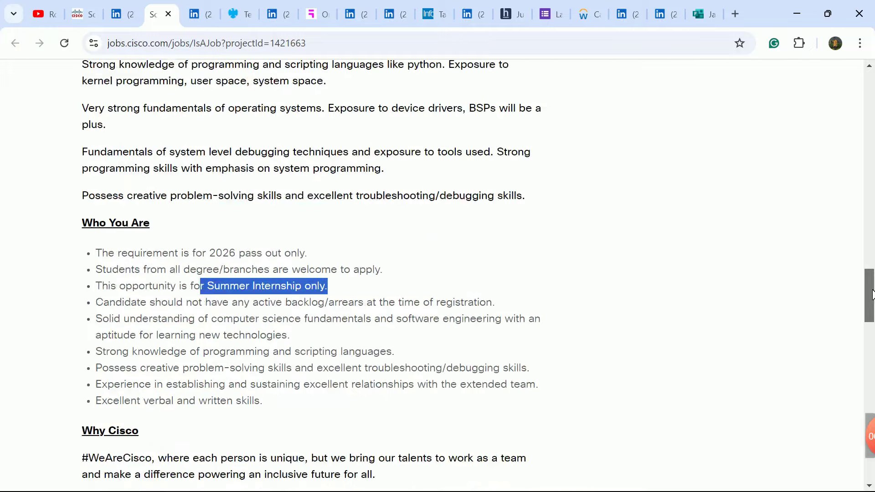
left_click_drag(870, 309, 870, 68)
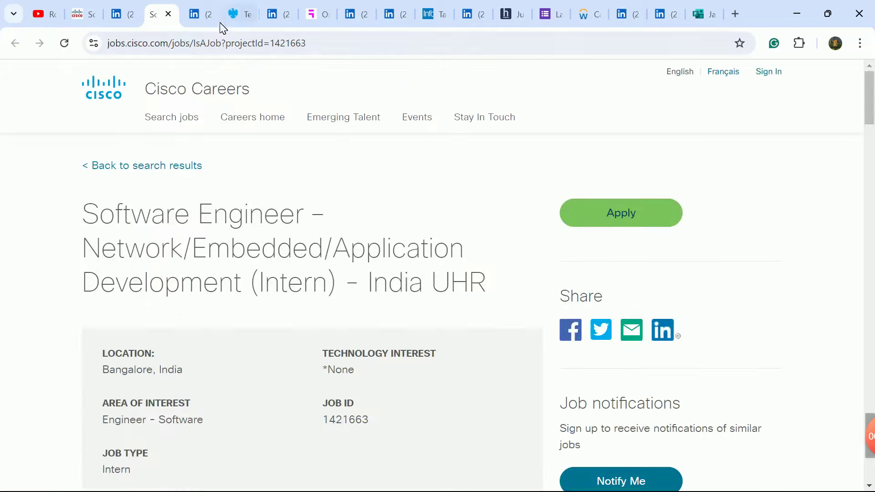
left_click(199, 14)
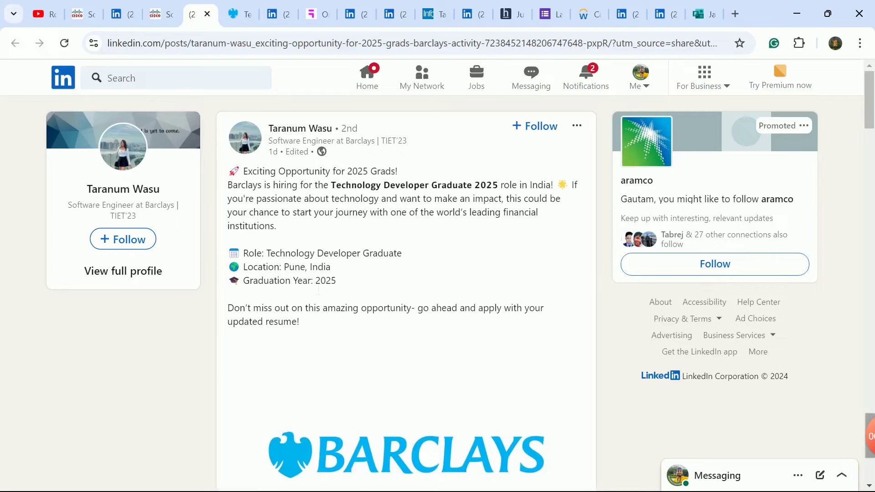
scroll(404, 322, "down", 5)
scroll(403, 322, "up", 5)
scroll(347, 271, "down", 5)
scroll(347, 270, "up", 5)
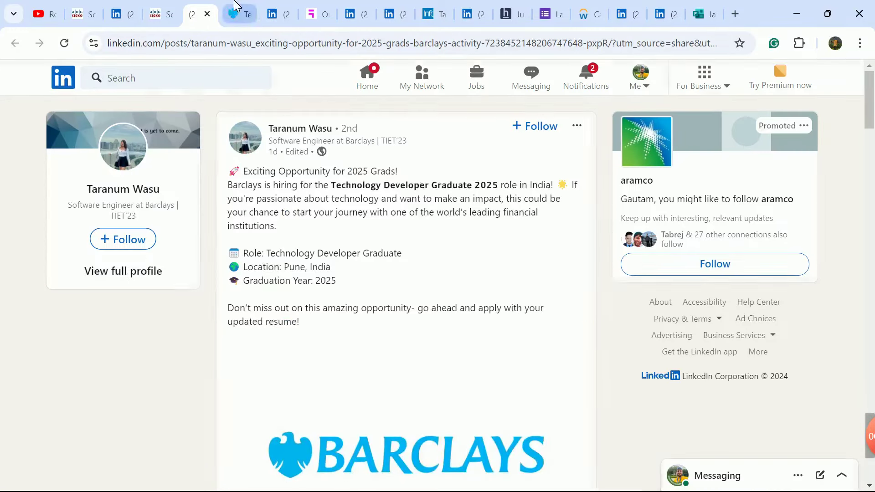
Bring up the Barclays Technology Developer Graduate 2025 job page.
left_click(236, 14)
scroll(528, 340, "down", 5)
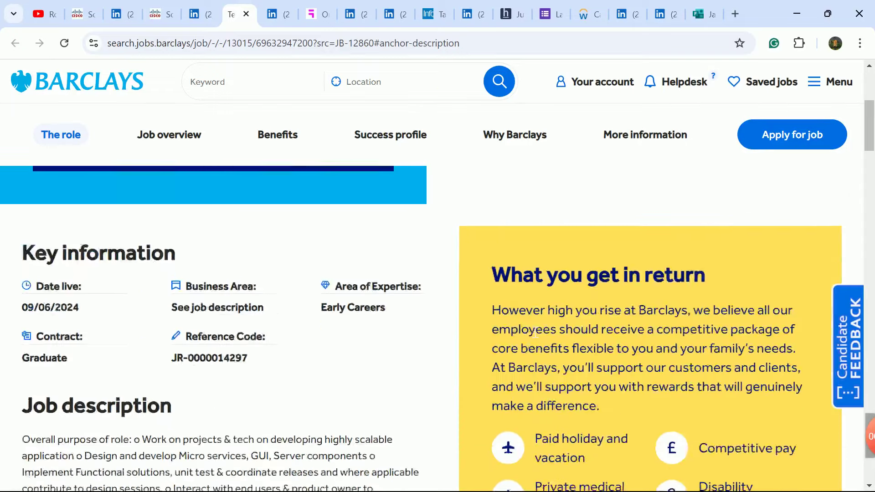
scroll(410, 308, "down", 2)
Highlight the job's live date, expand Accountabilities, then return to the Barclays LinkedIn post.
left_click_drag(20, 219, 82, 218)
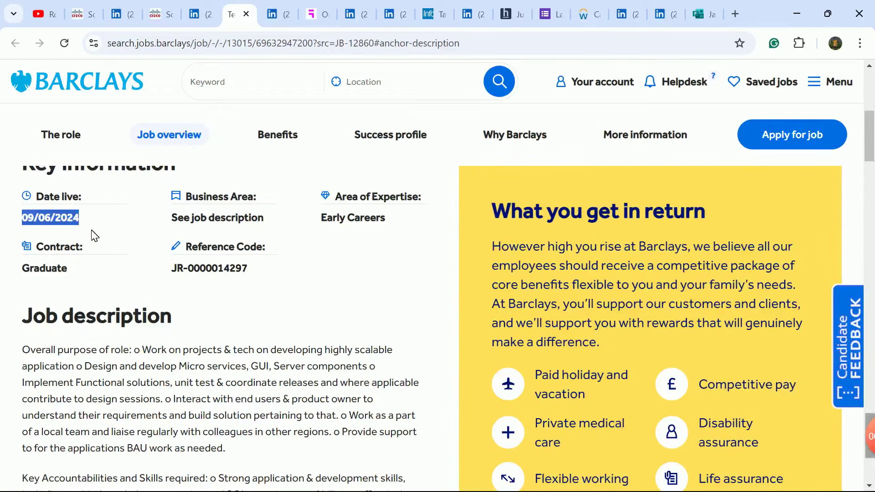
scroll(271, 269, "down", 5)
scroll(271, 270, "down", 3)
left_click(224, 296)
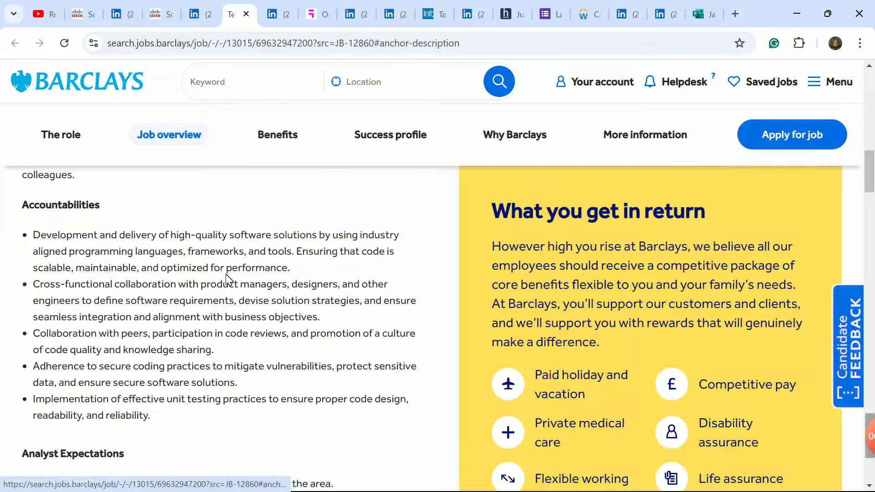
scroll(254, 275, "down", 3)
scroll(254, 276, "down", 2)
scroll(255, 275, "down", 4)
scroll(254, 275, "down", 4)
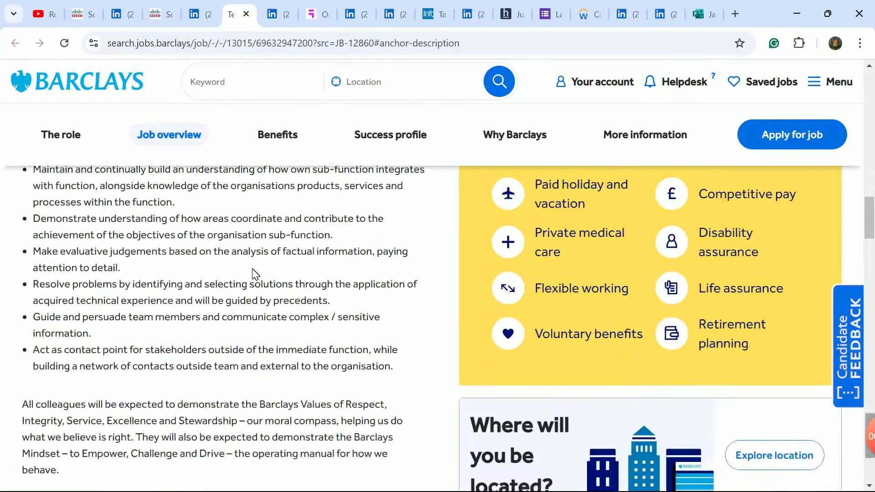
scroll(255, 275, "down", 3)
scroll(254, 274, "up", 11)
scroll(255, 275, "up", 8)
scroll(255, 275, "up", 8)
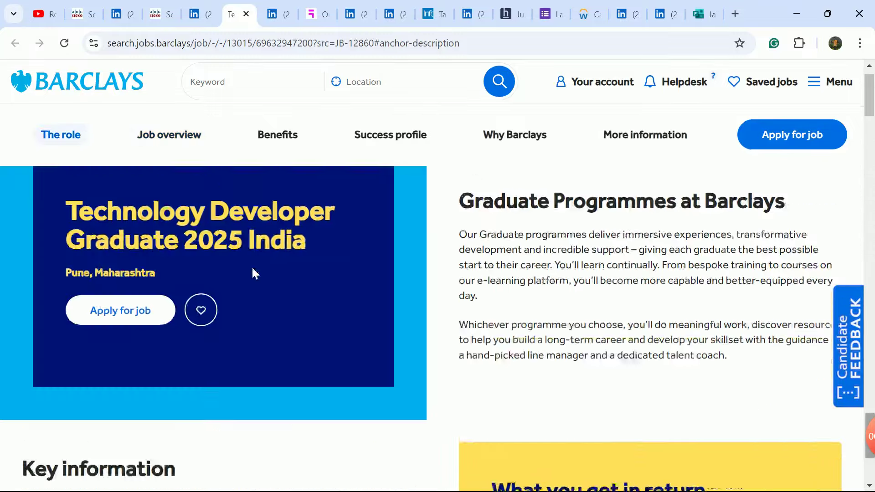
left_click(198, 13)
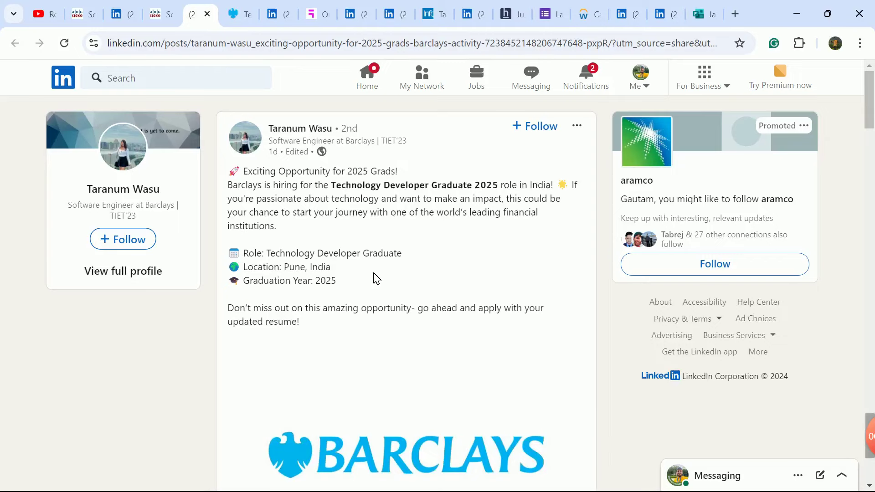
View the Phronesis Partners Research Associate post, then bring up its Confirmit application form.
left_click(277, 14)
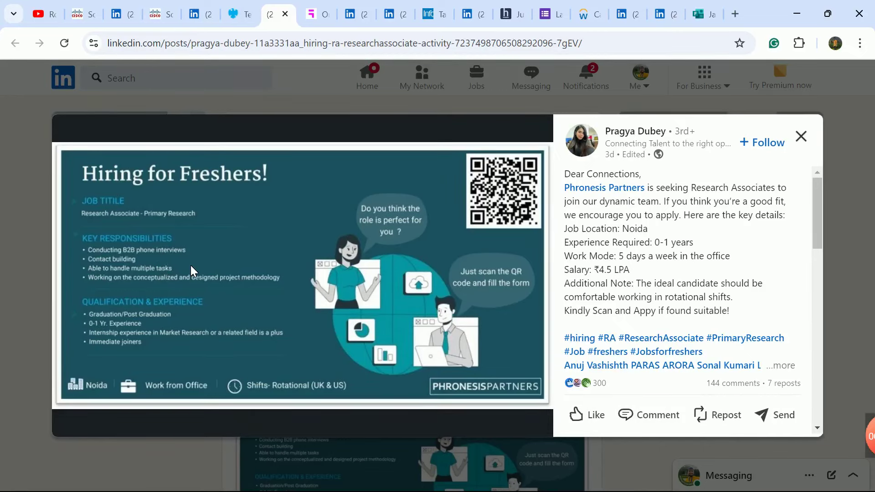
left_click(314, 14)
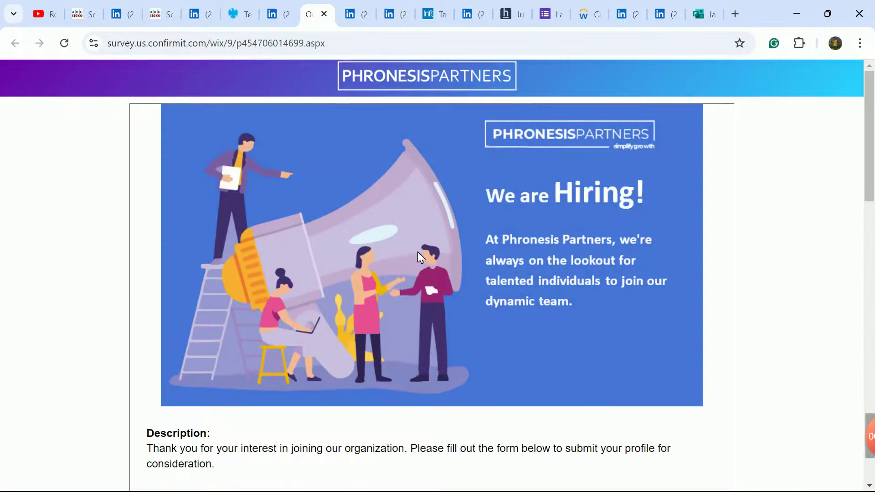
scroll(418, 251, "down", 2)
scroll(420, 254, "down", 3)
scroll(420, 254, "down", 3)
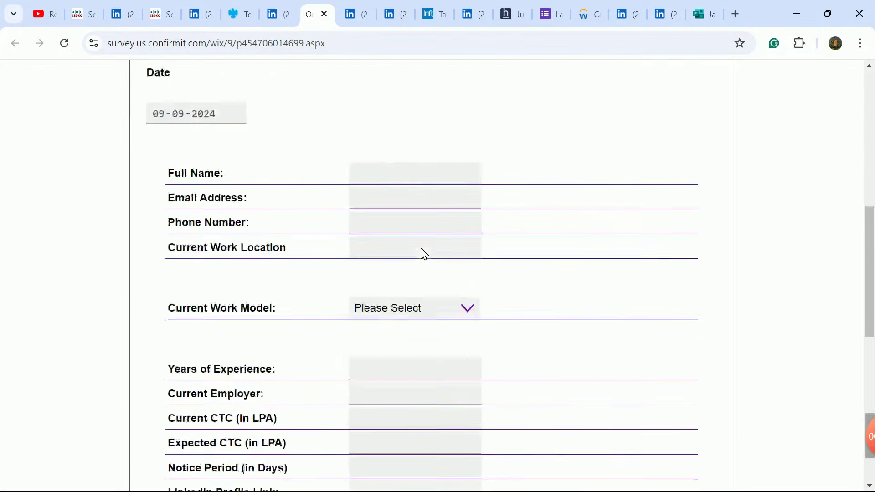
scroll(420, 253, "down", 3)
scroll(420, 253, "down", 2)
scroll(421, 250, "down", 3)
scroll(421, 250, "up", 5)
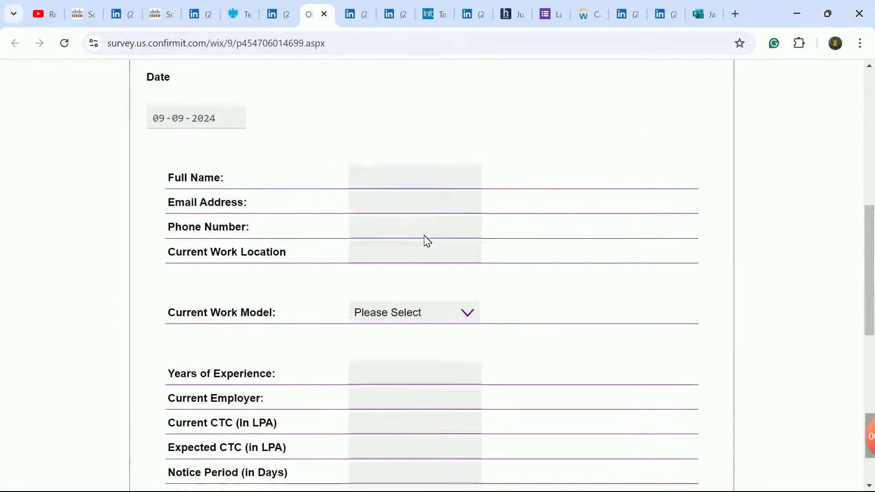
scroll(421, 250, "up", 5)
scroll(421, 250, "up", 3)
Return to the Research Associates freshers post, then move to the GlobalXperts career opportunities post.
left_click(277, 14)
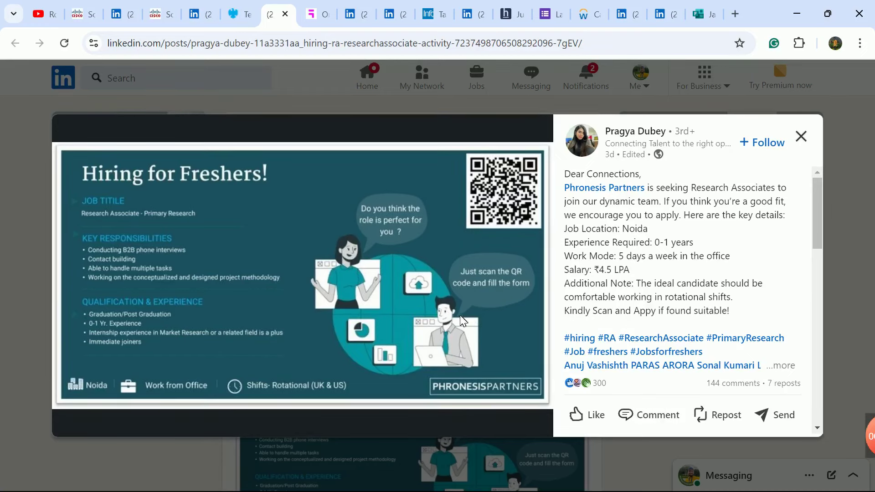
left_click(355, 14)
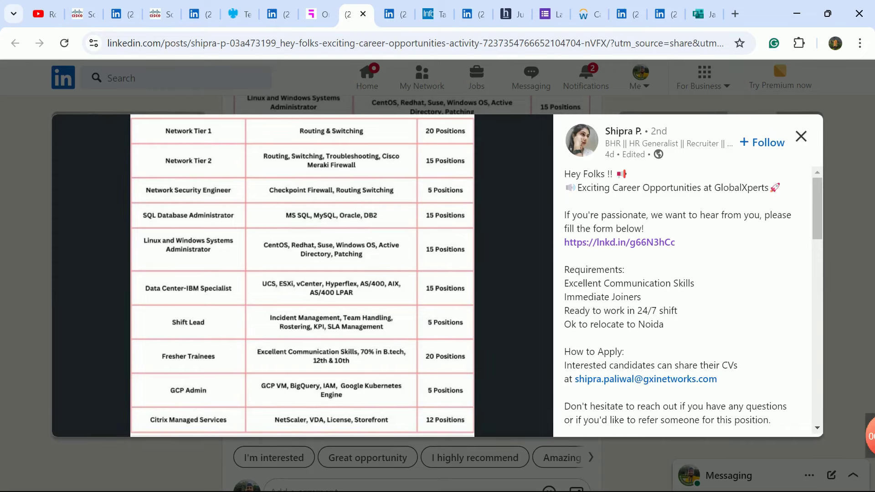
scroll(666, 323, "down", 3)
scroll(666, 323, "down", 2)
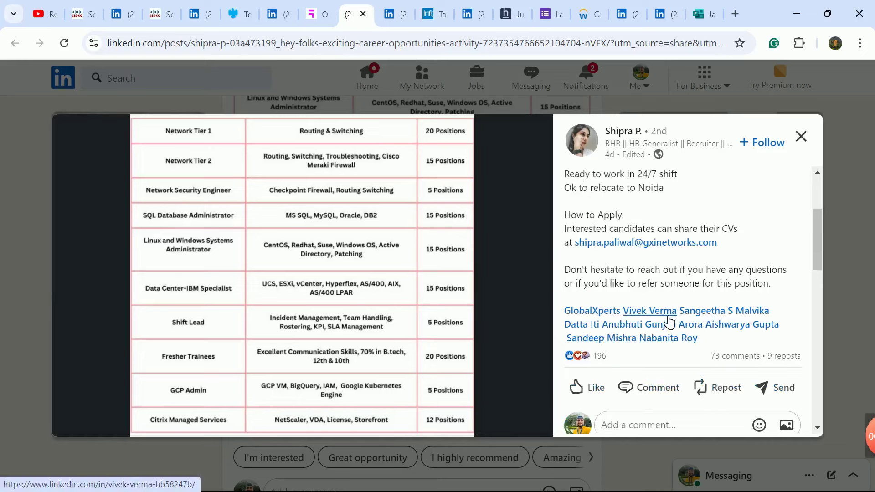
scroll(666, 323, "up", 2)
scroll(670, 300, "up", 2)
scroll(669, 301, "up", 2)
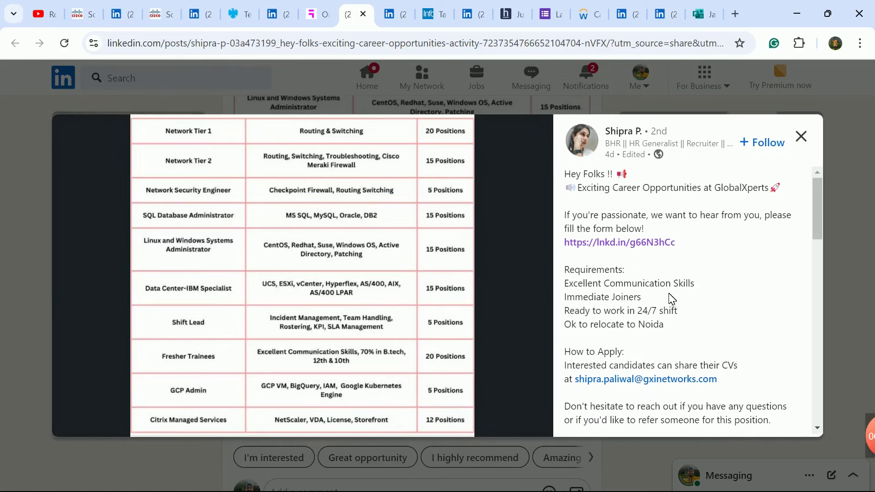
Bring up the Codingmart Technologies hiring post for 2023 and 2024 graduates.
left_click(388, 14)
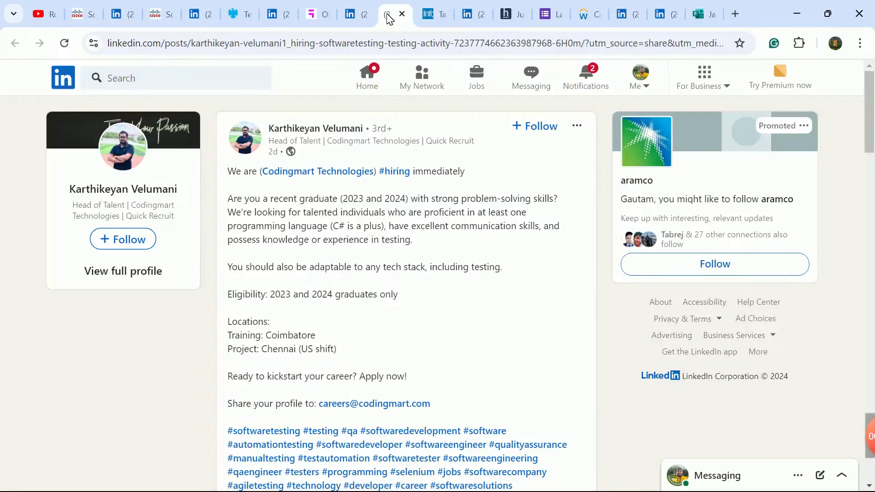
Highlight the graduate-year and programming/communication requirements, then move to the Infosys privacy declaration page.
left_click_drag(339, 198, 428, 198)
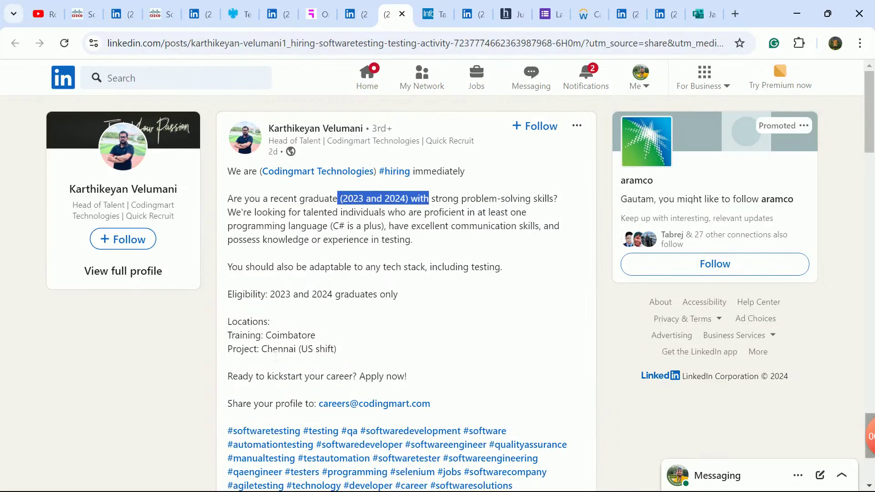
double_click(276, 348)
left_click(401, 333)
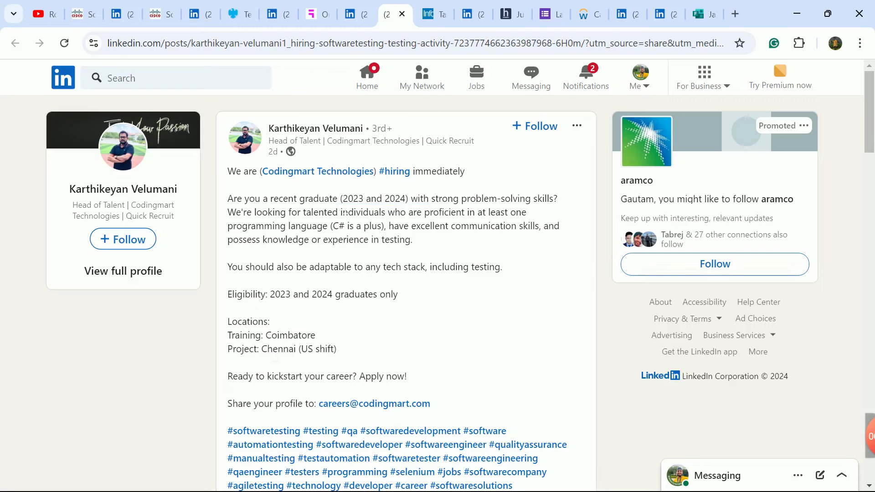
left_click_drag(325, 212, 511, 226)
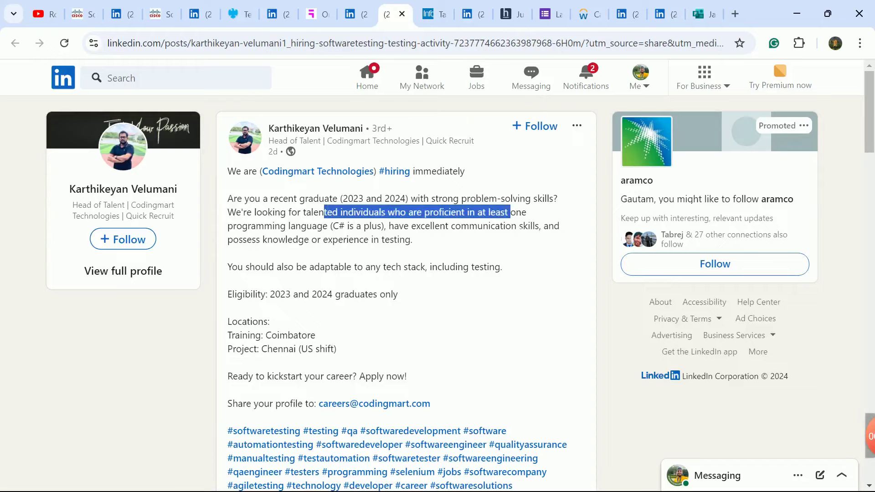
left_click(470, 310)
scroll(470, 310, "down", 5)
scroll(468, 283, "down", 3)
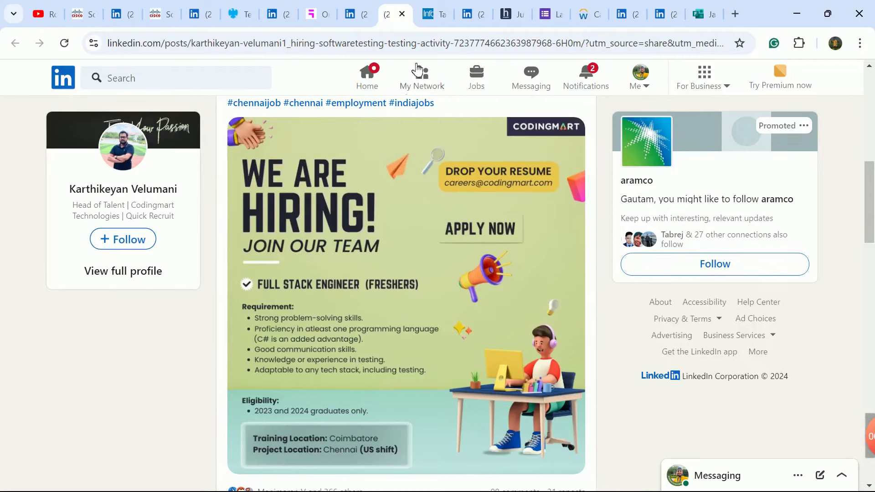
left_click(428, 14)
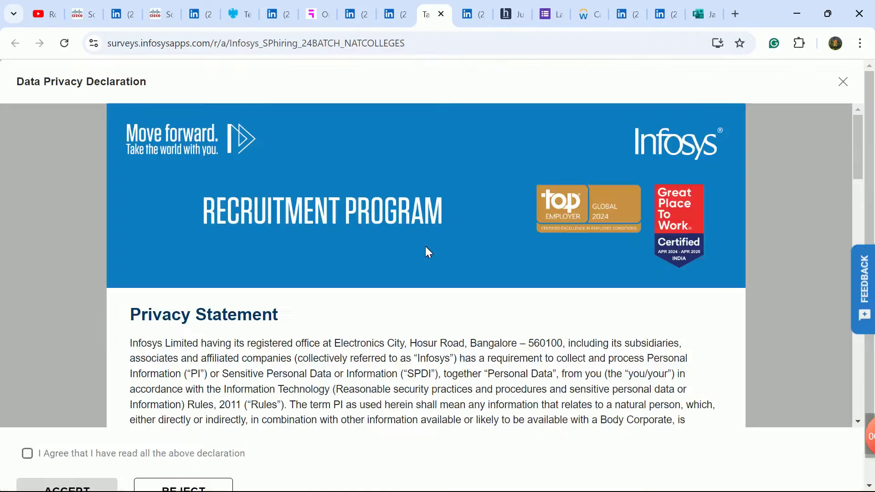
Highlight the hiring program code in the Infosys page URL, then switch to the Notepad notes.
left_click(263, 43)
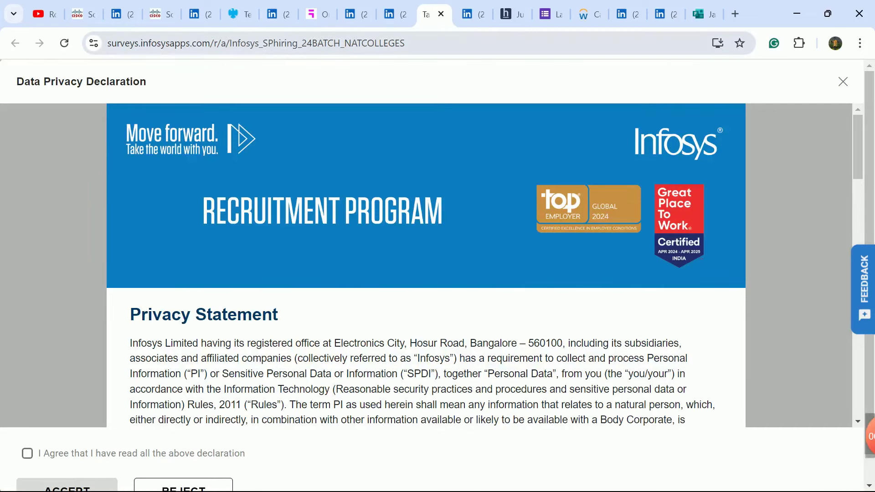
left_click_drag(263, 42, 301, 42)
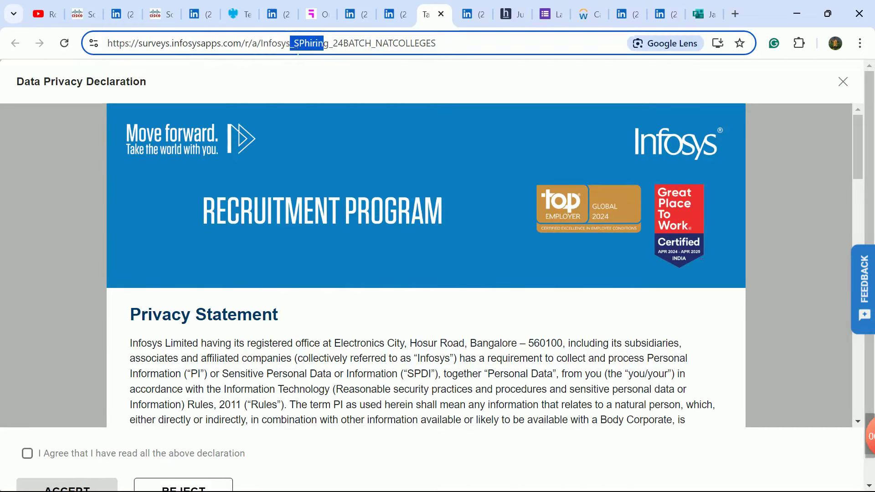
key("alt+Tab")
key("alt+Tab")
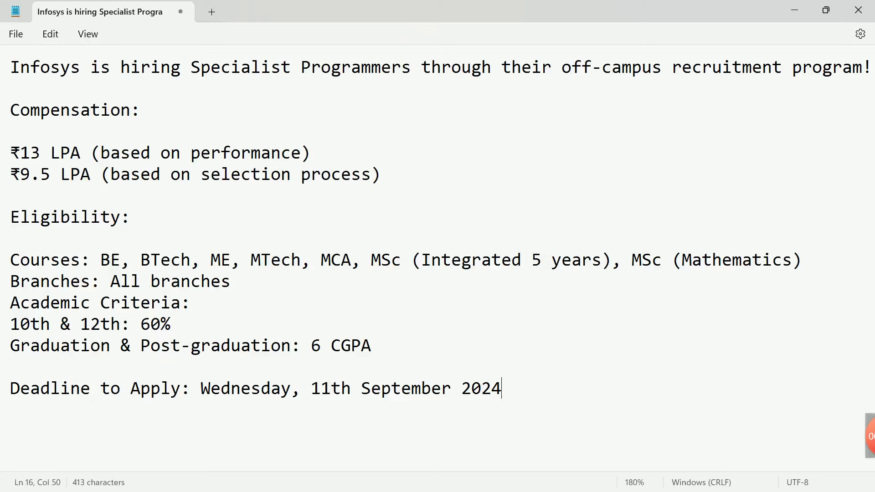
Highlight the 11 September 2024 deadline, eligibility criteria and compensation lines in the notes.
left_click_drag(502, 389, 313, 388)
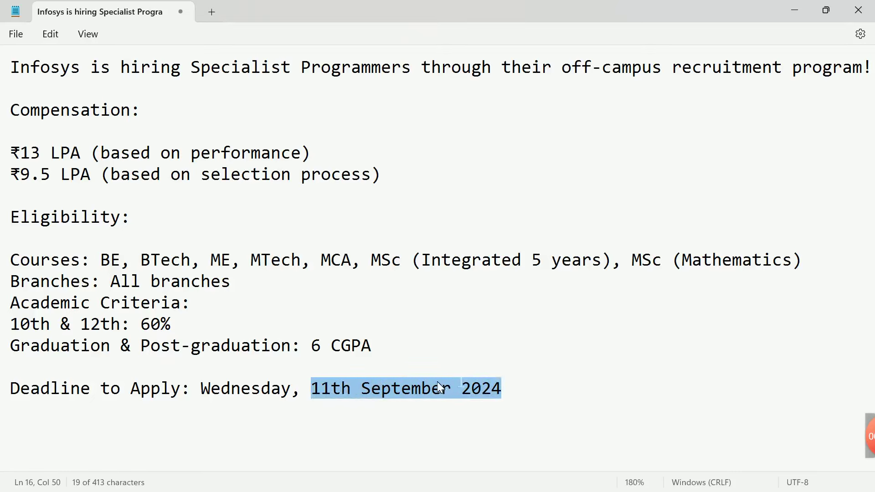
left_click_drag(11, 236, 408, 344)
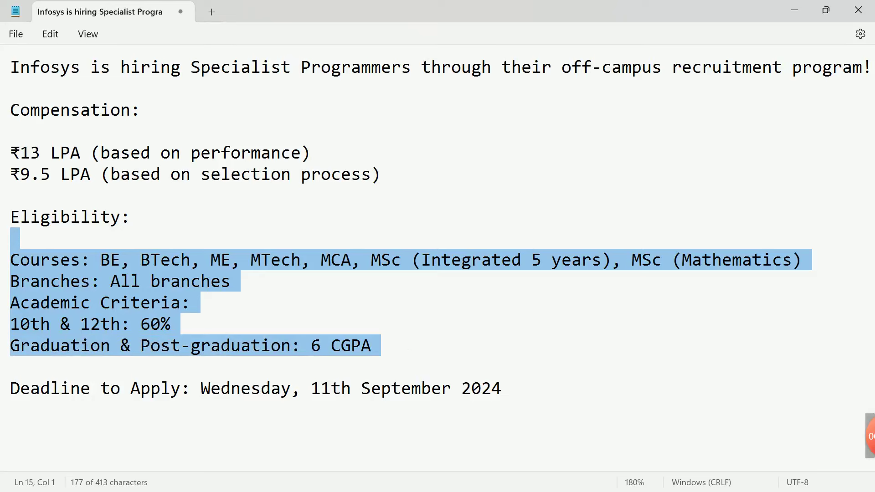
left_click_drag(10, 147, 383, 174)
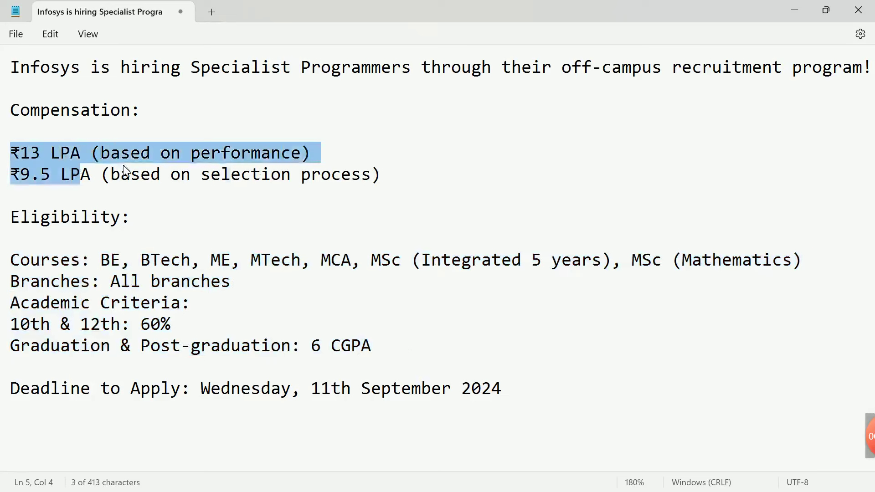
left_click(383, 175)
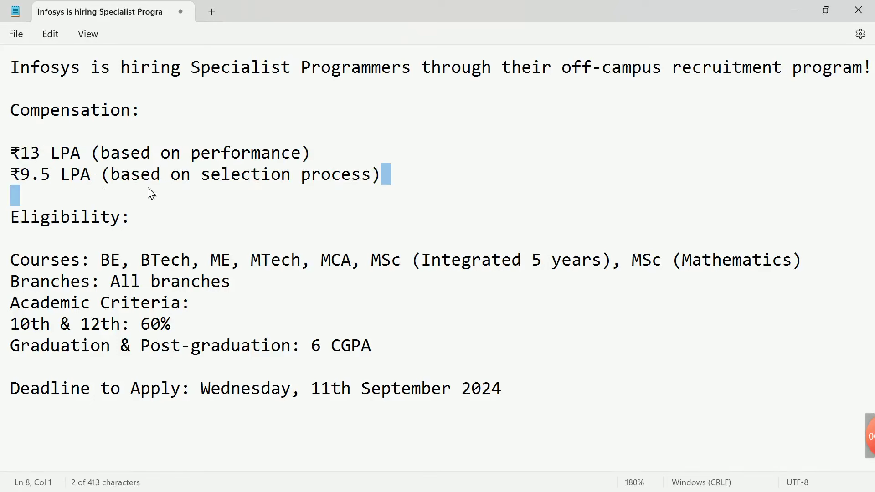
Highlight the ₹9.5 LPA and ₹13 LPA compensation lines, then switch back to the Infosys survey page.
left_click_drag(382, 174, 10, 174)
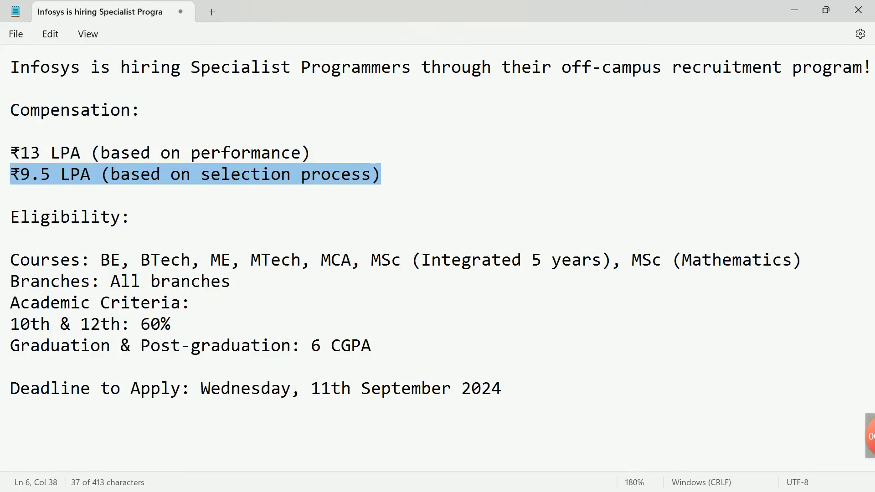
left_click_drag(314, 153, 10, 152)
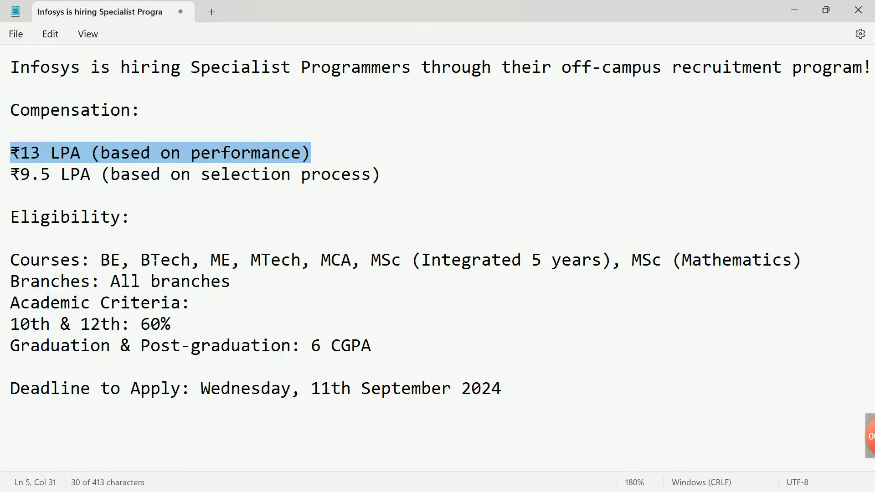
key("alt+Tab")
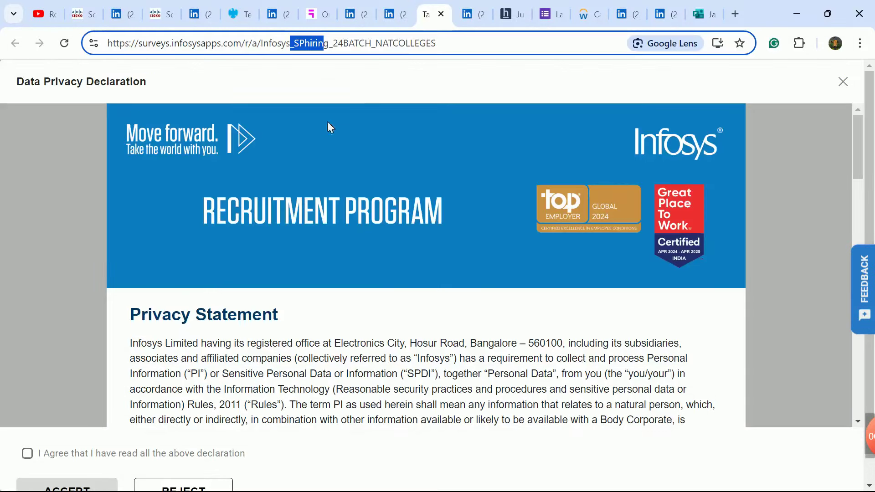
Highlight SPhiring_24BATCH_NATCOLLEGES in the address bar, then open the Flipkart IT Freshers Google form from the post.
left_click_drag(437, 42, 377, 43)
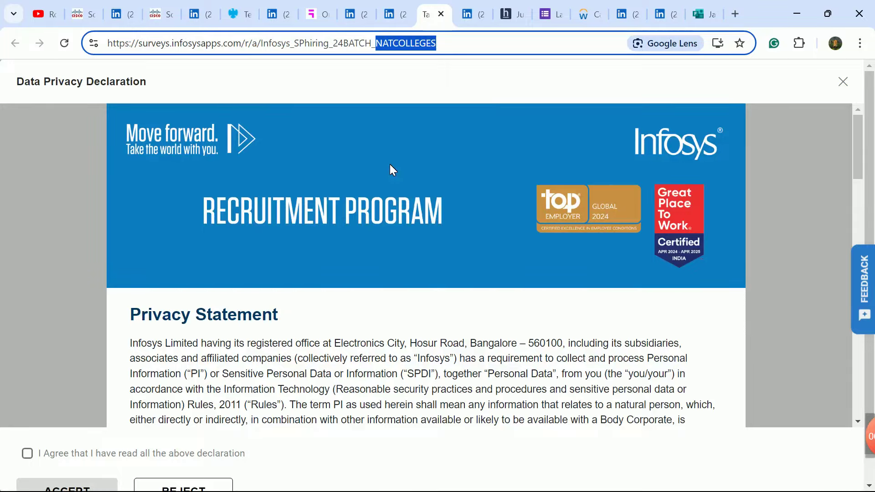
scroll(390, 170, "down", 5)
scroll(390, 169, "down", 5)
scroll(389, 170, "down", 5)
scroll(389, 169, "down", 5)
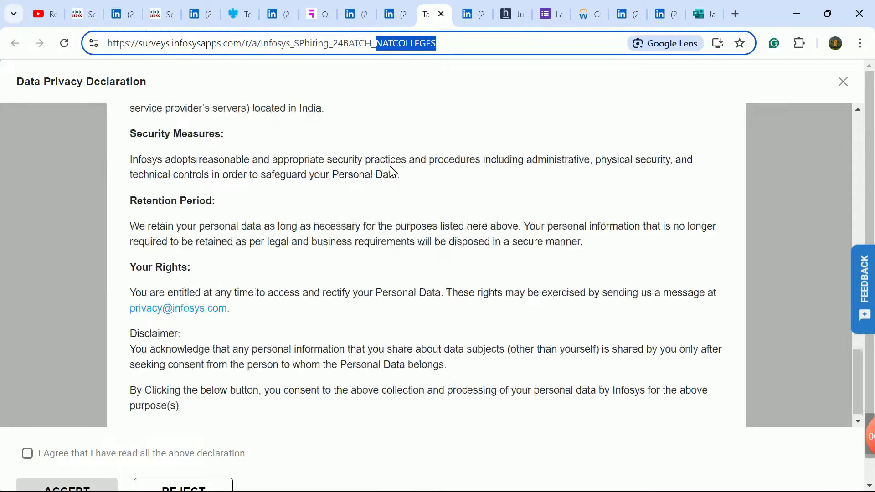
scroll(389, 169, "up", 8)
scroll(390, 170, "up", 8)
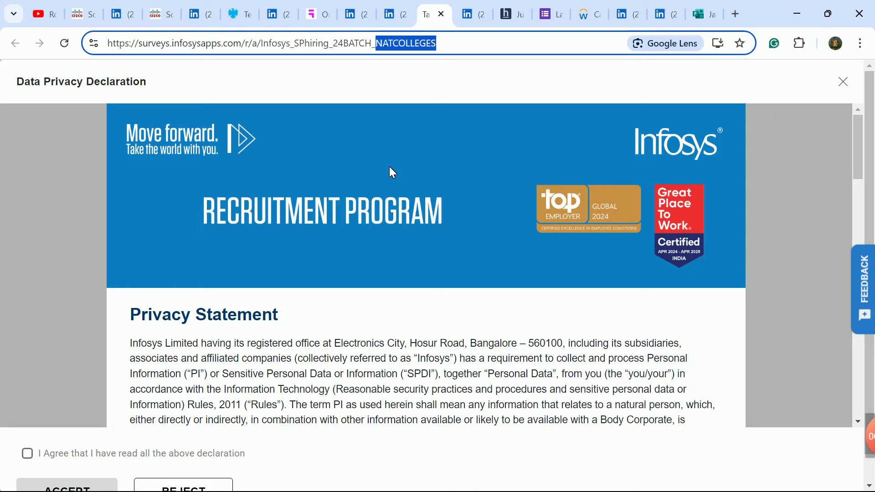
mouse_move(294, 43)
left_mouse_down()
mouse_move(438, 43)
mouse_move(452, 59)
left_mouse_up()
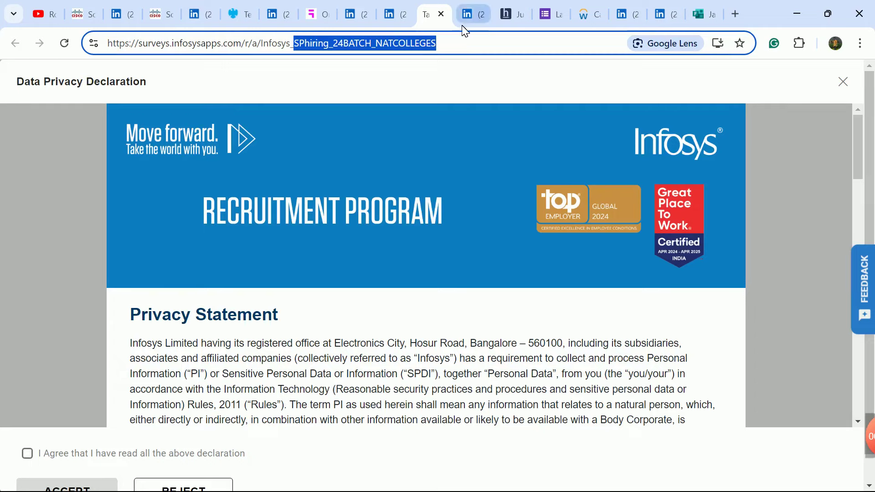
left_click(472, 14)
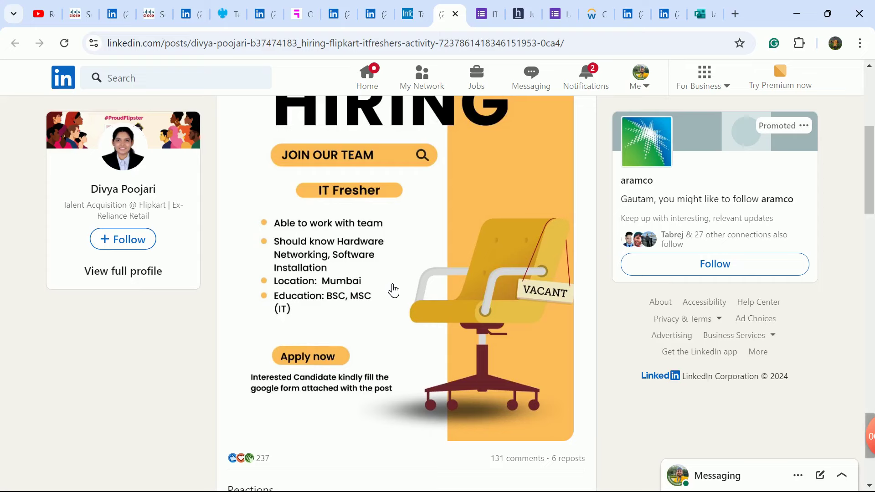
scroll(410, 287, "up", 3)
scroll(417, 280, "up", 3)
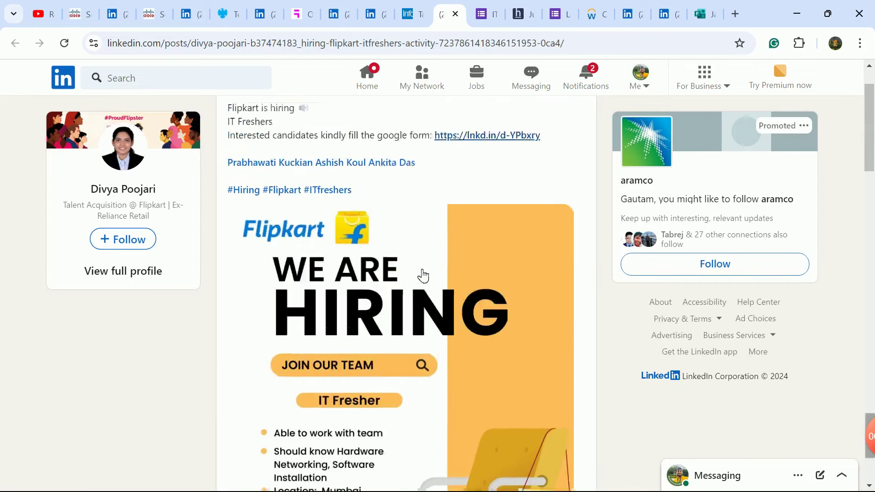
scroll(423, 275, "up", 2)
left_click(487, 199)
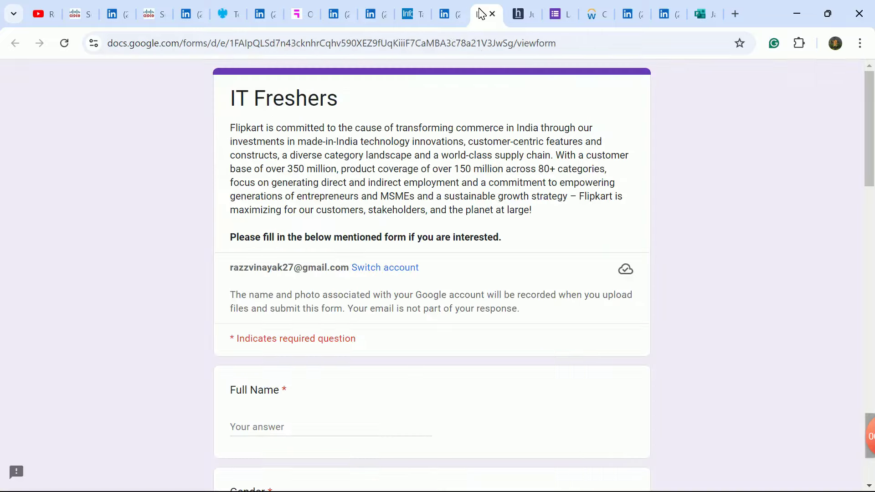
scroll(431, 202, "down", 3)
scroll(431, 203, "down", 2)
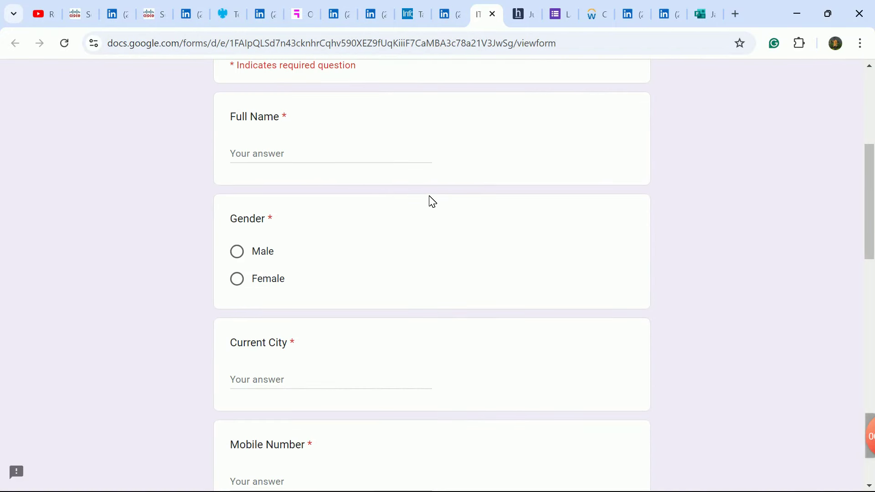
scroll(431, 201, "down", 3)
scroll(430, 200, "down", 3)
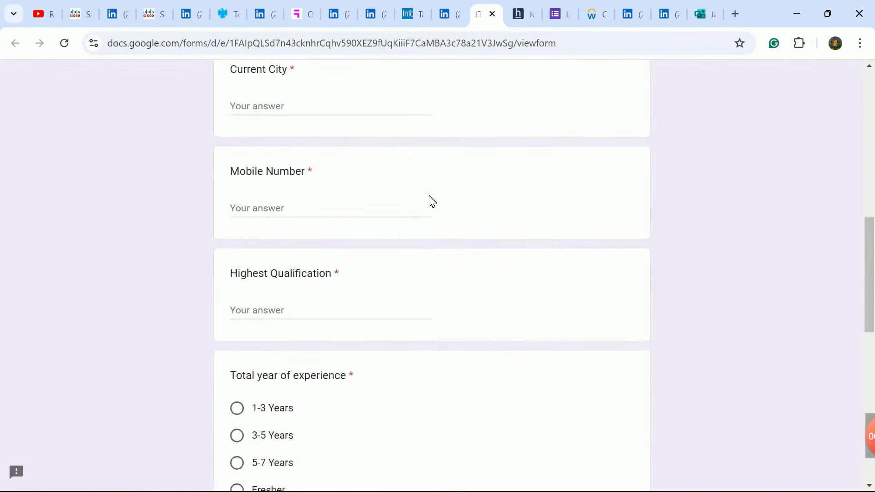
scroll(431, 201, "down", 3)
Mark total experience as 3-5 Years (after 1-3 Years), then switch to the Juspay hiring challenge.
left_click(272, 135)
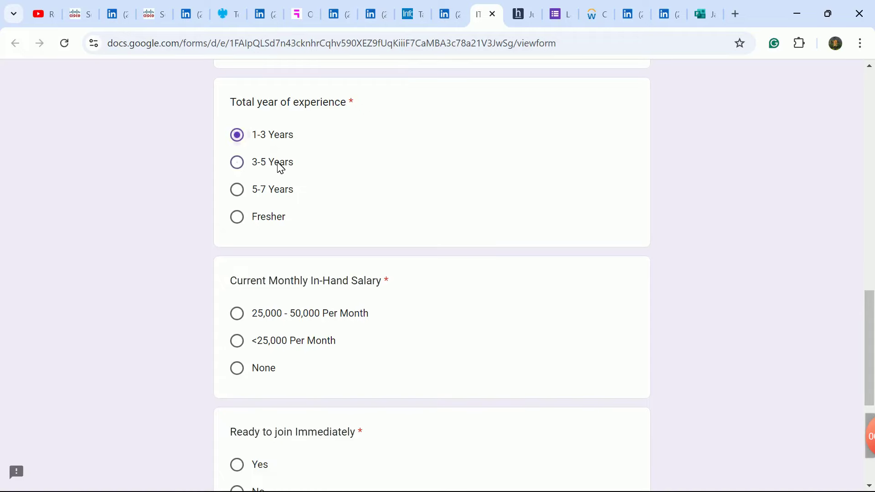
left_click(272, 162)
scroll(370, 235, "down", 1)
scroll(561, 301, "down", 3)
scroll(560, 301, "down", 3)
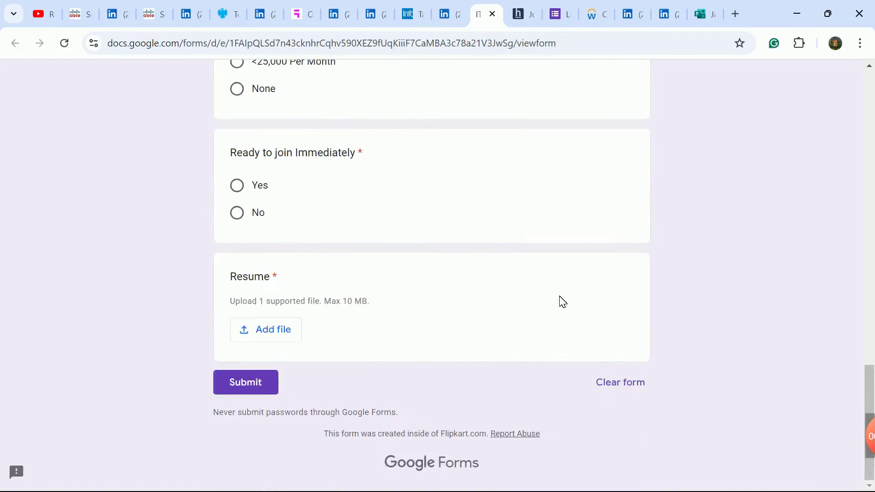
scroll(561, 301, "up", 5)
scroll(561, 300, "up", 6)
scroll(560, 295, "up", 1)
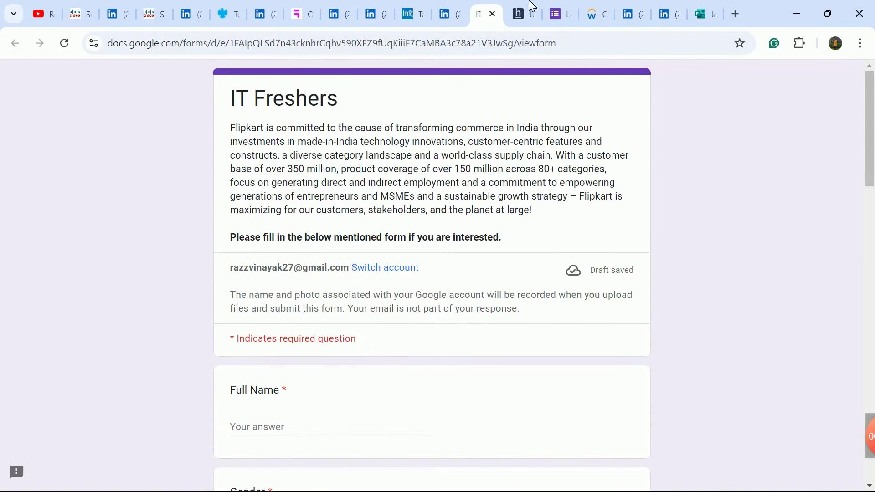
left_click(519, 14)
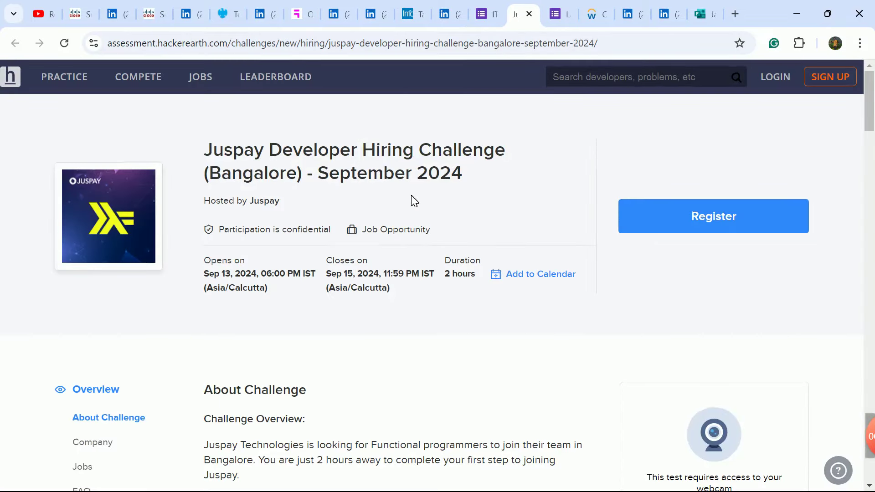
scroll(413, 200, "down", 3)
scroll(413, 201, "down", 3)
scroll(413, 200, "down", 1)
scroll(412, 200, "up", 1)
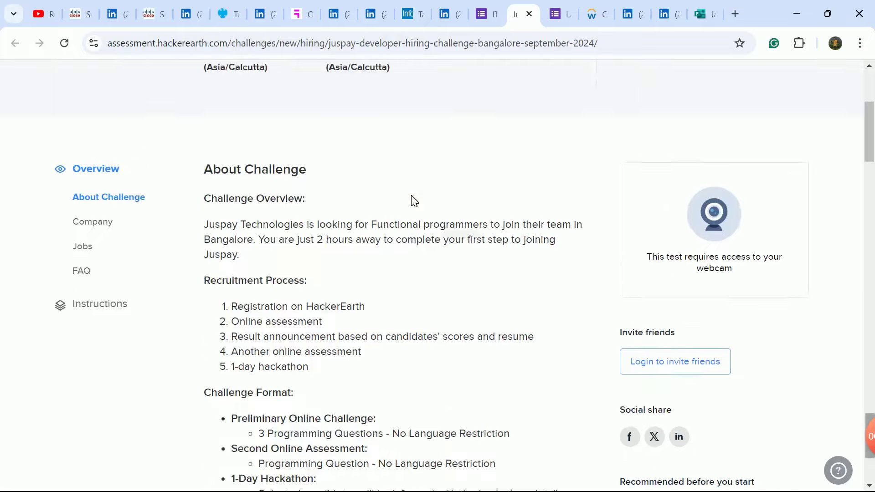
scroll(412, 200, "up", 4)
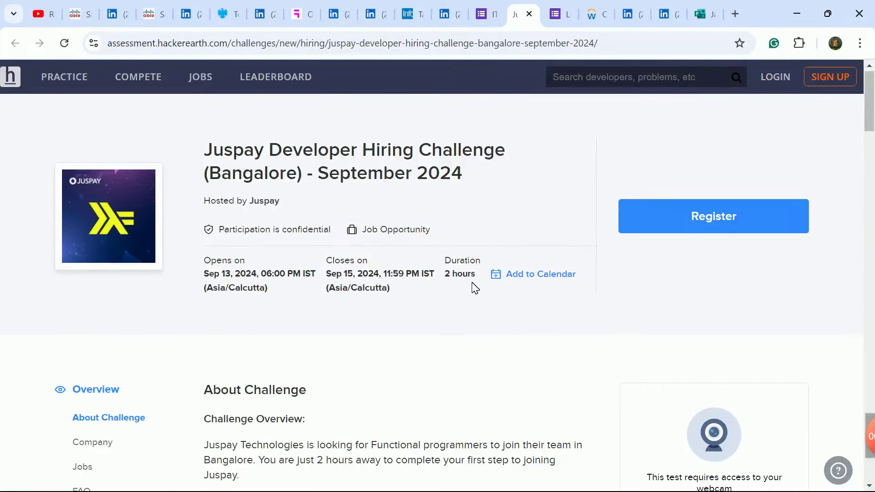
scroll(458, 300, "down", 5)
scroll(458, 300, "down", 4)
scroll(458, 300, "down", 4)
scroll(459, 299, "up", 1)
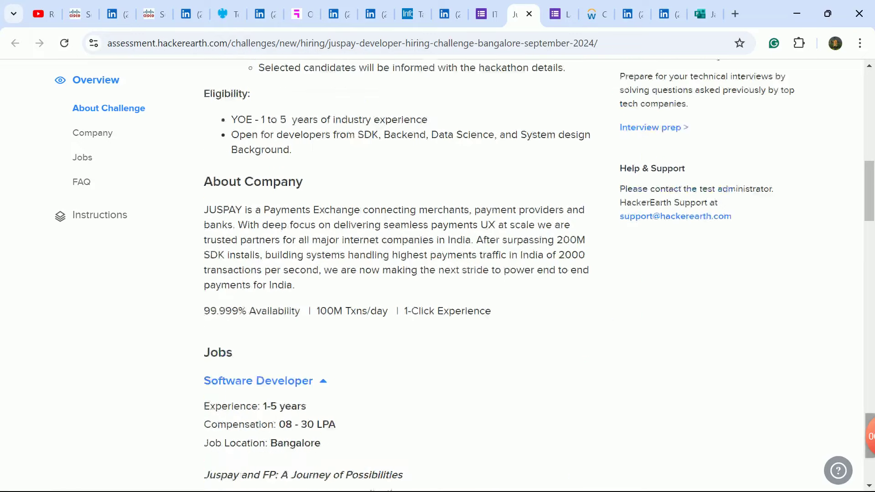
scroll(293, 196, "down", 3)
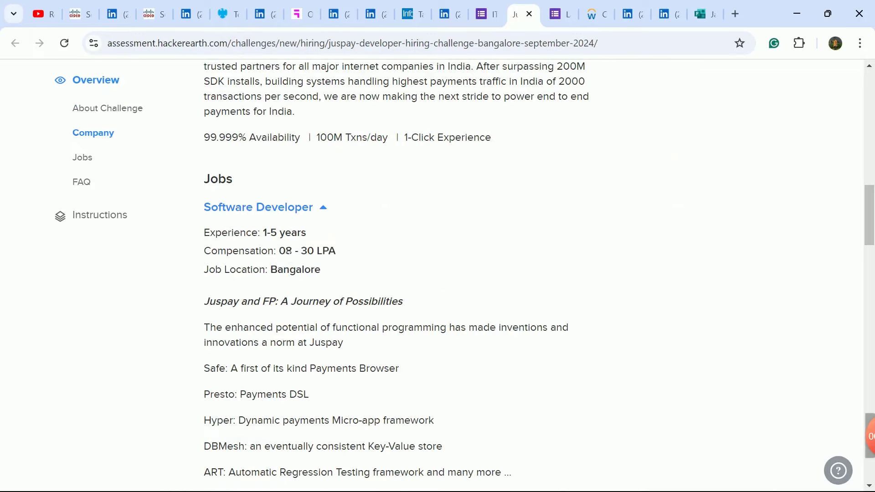
left_click_drag(279, 250, 337, 251)
scroll(418, 249, "up", 3)
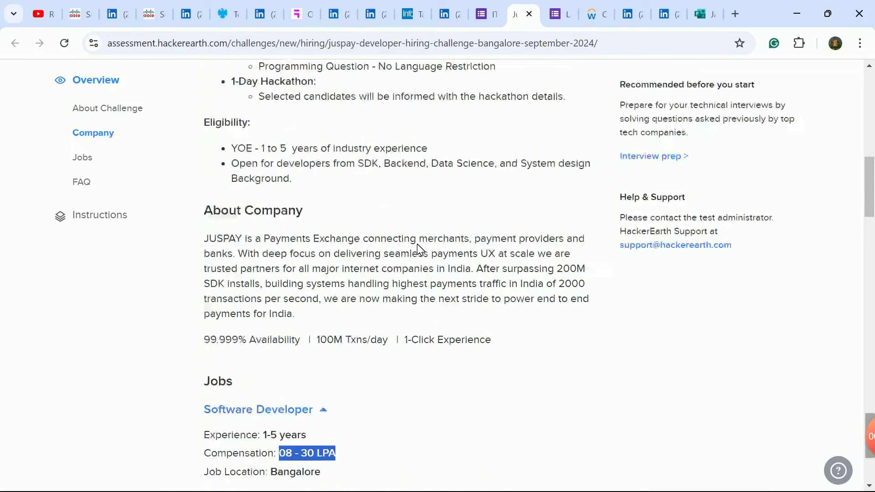
scroll(419, 250, "up", 6)
scroll(424, 254, "up", 5)
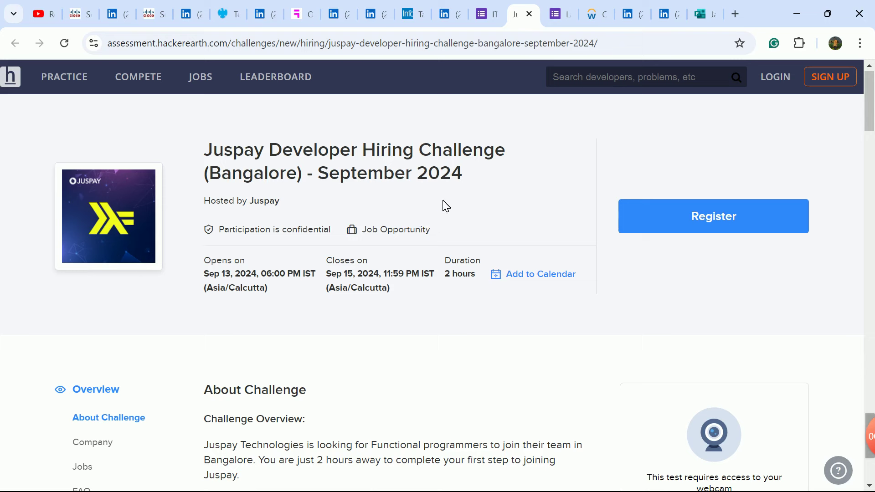
scroll(444, 205, "down", 5)
scroll(445, 206, "down", 3)
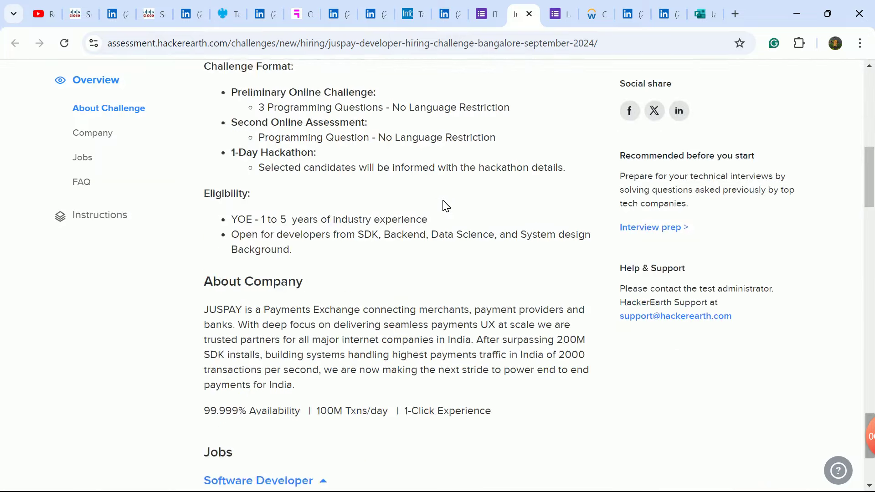
Leave the Juspay challenge page for the Zepto Last Mile Engineering hiring form.
left_click(555, 14)
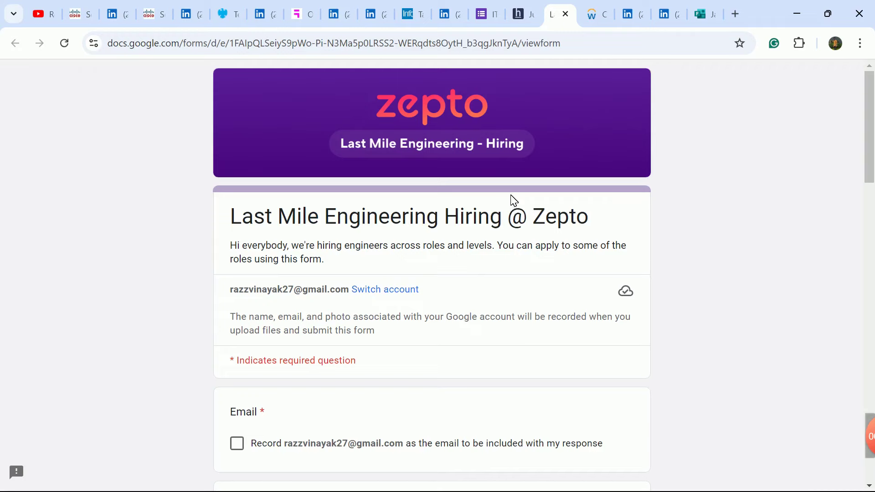
scroll(513, 199, "down", 3)
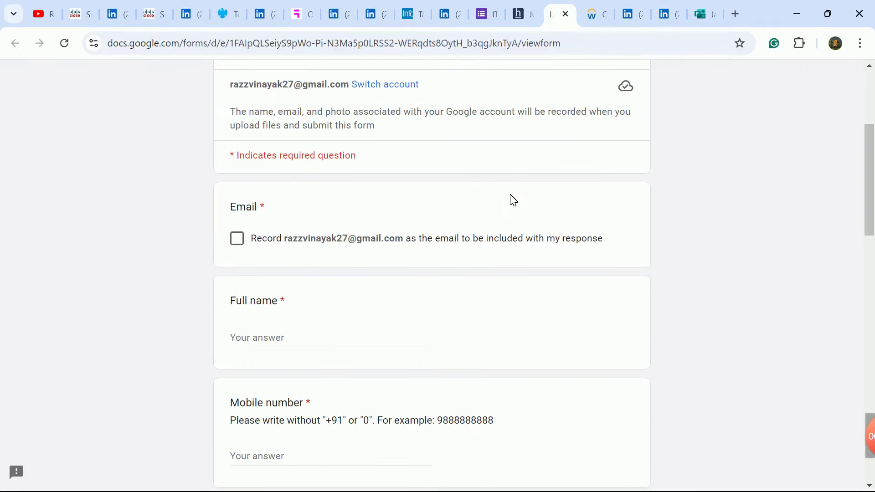
scroll(512, 213, "down", 3)
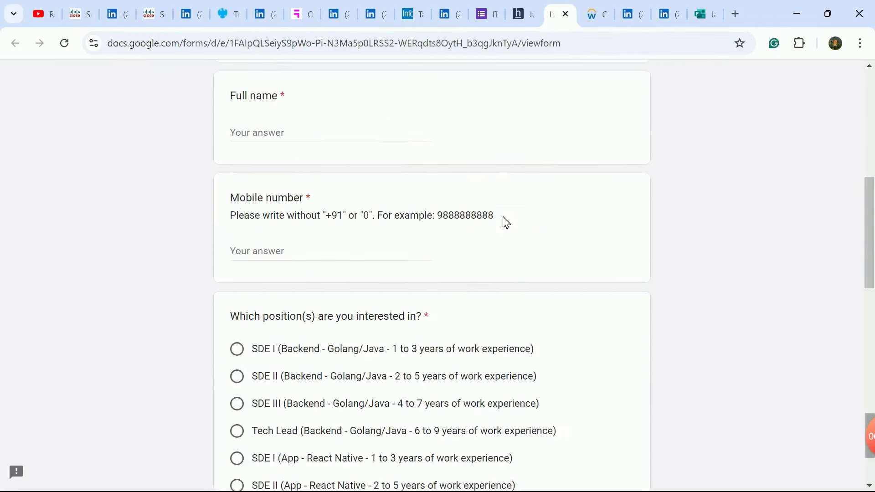
scroll(503, 225, "down", 2)
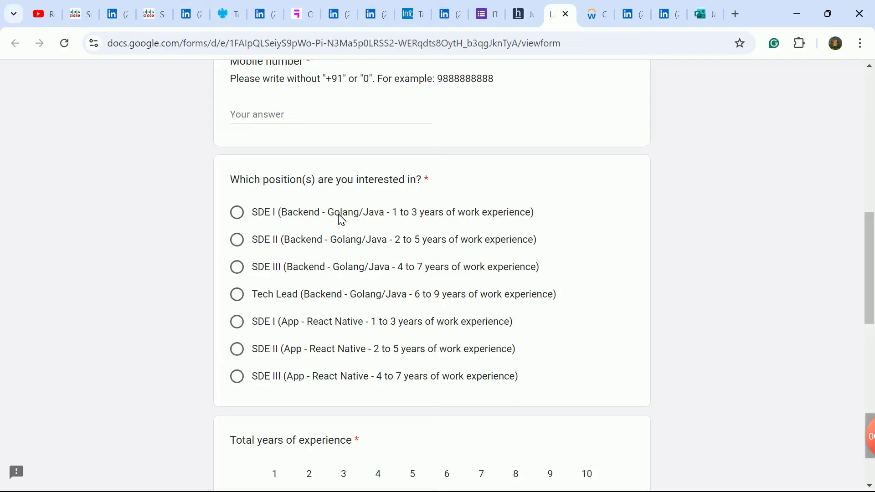
Settle on the SDE III (Backend) position in the Zepto form, then switch to the Nasdaq campus program posting.
left_click(348, 328)
scroll(399, 246, "down", 1)
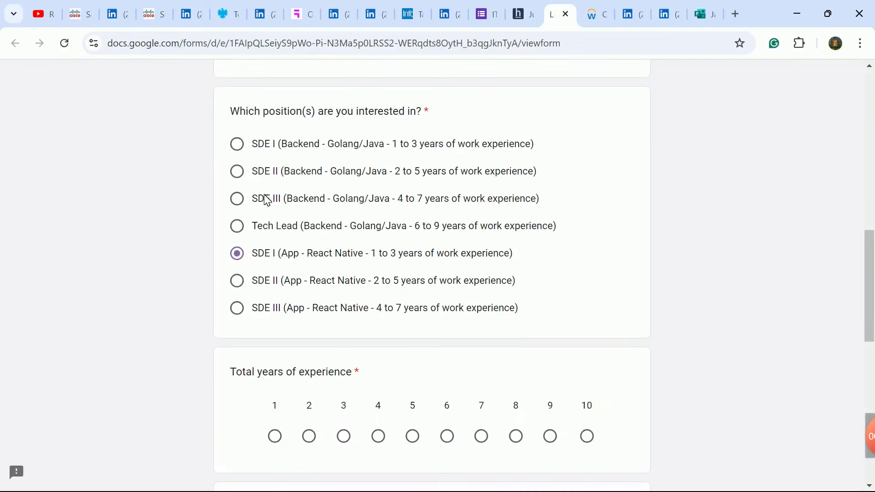
left_click(236, 145)
left_click(237, 199)
scroll(635, 204, "down", 4)
scroll(634, 204, "down", 3)
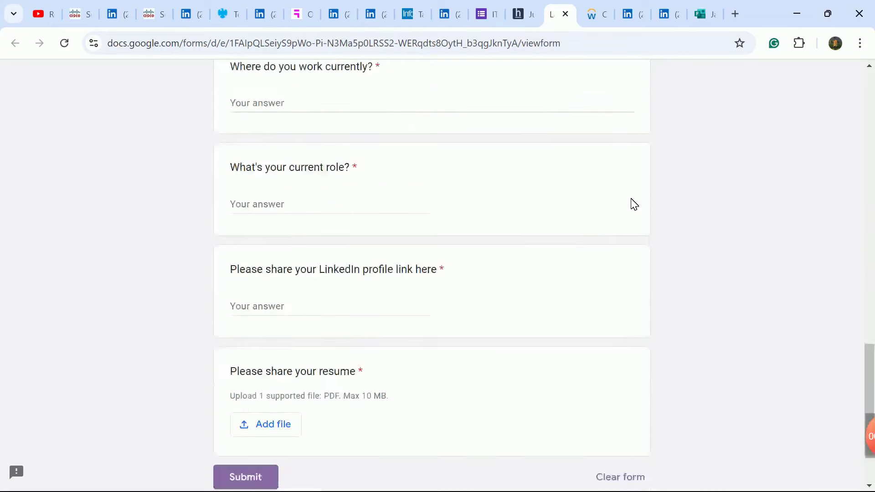
scroll(634, 204, "down", 2)
scroll(634, 205, "up", 8)
scroll(634, 204, "up", 6)
scroll(634, 203, "up", 2)
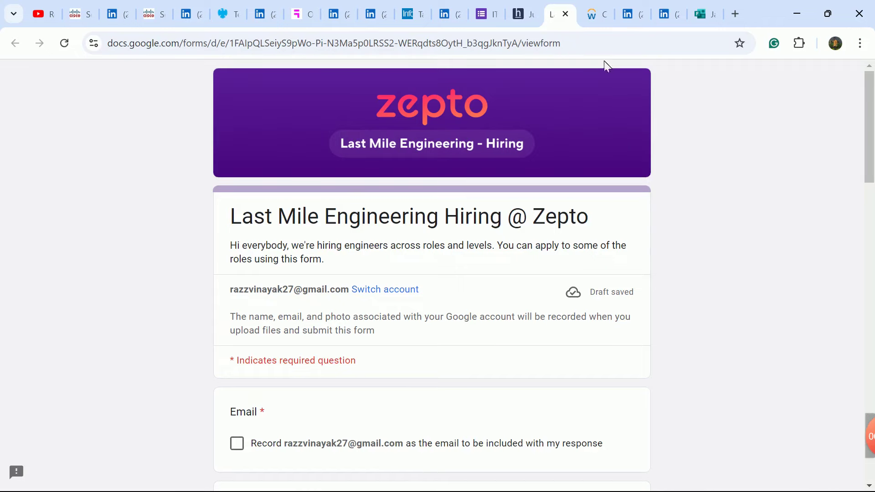
left_click(592, 14)
scroll(432, 328, "down", 1)
scroll(432, 328, "down", 2)
scroll(432, 328, "down", 2)
scroll(432, 328, "down", 4)
scroll(432, 328, "down", 2)
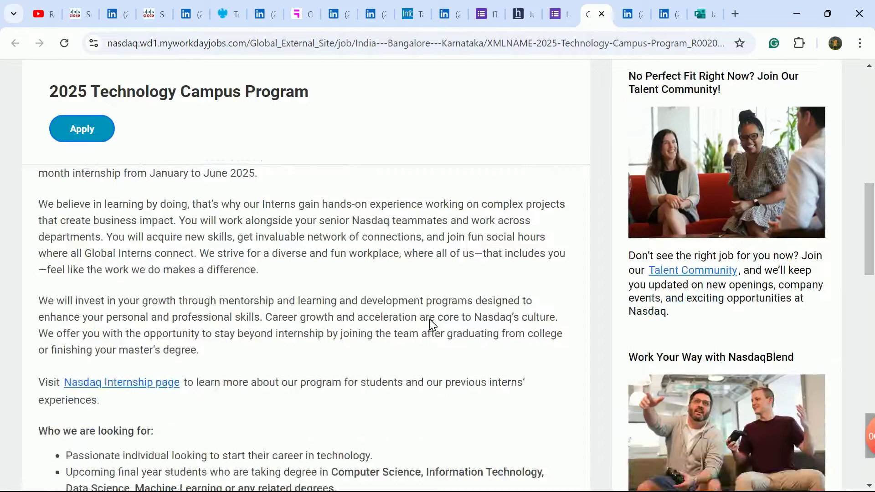
scroll(432, 324, "down", 5)
scroll(432, 324, "down", 1)
scroll(431, 324, "down", 3)
scroll(432, 324, "down", 3)
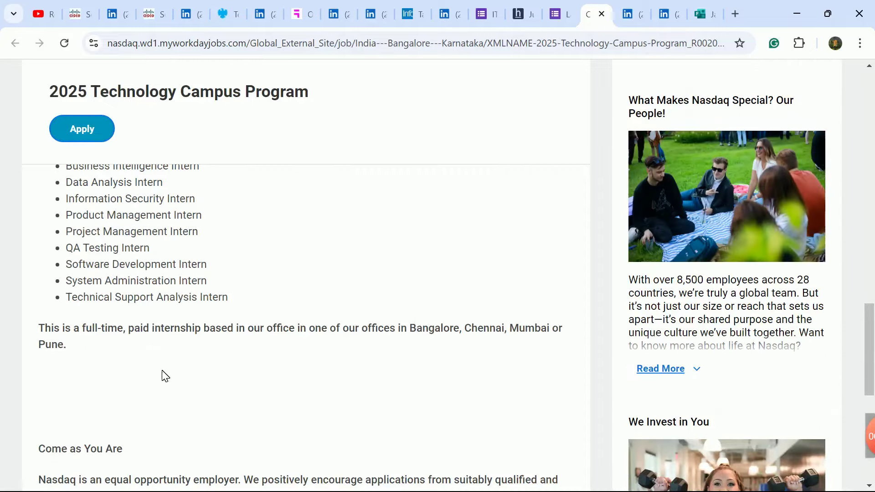
Highlight the Nasdaq internship office-location sentence and cities, then move to the Emitrr full stack intern post.
left_click_drag(38, 328, 109, 349)
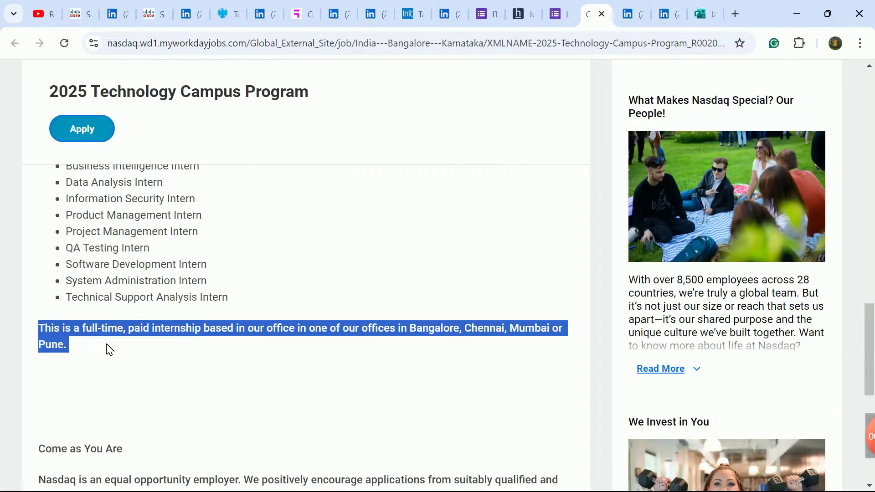
left_click(111, 350)
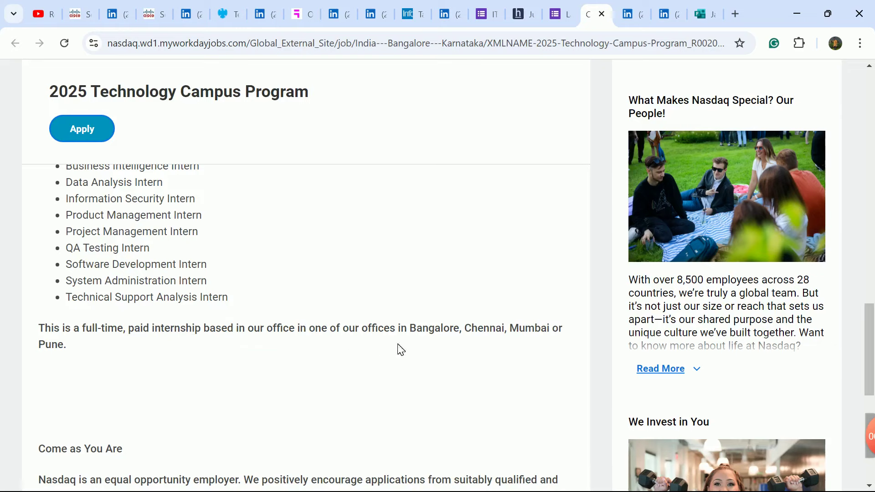
left_click_drag(416, 330, 505, 345)
scroll(437, 342, "down", 3)
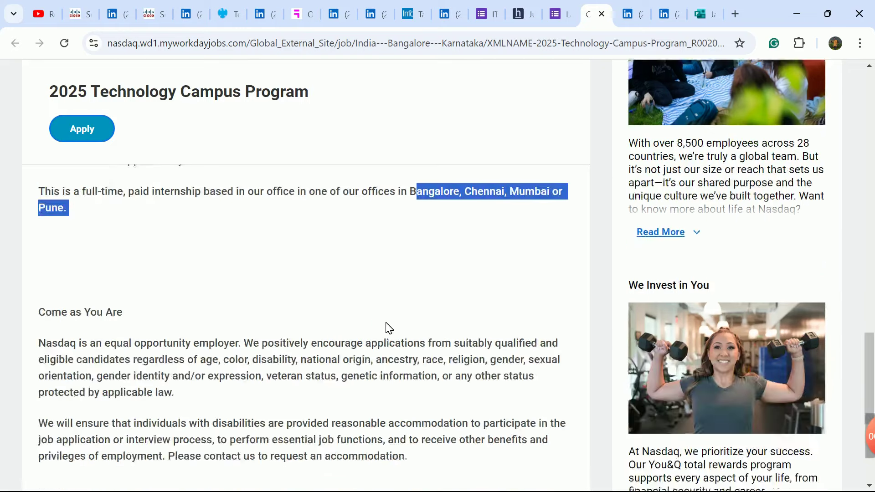
scroll(314, 318, "up", 5)
left_click(260, 301)
scroll(260, 301, "up", 4)
scroll(261, 300, "up", 2)
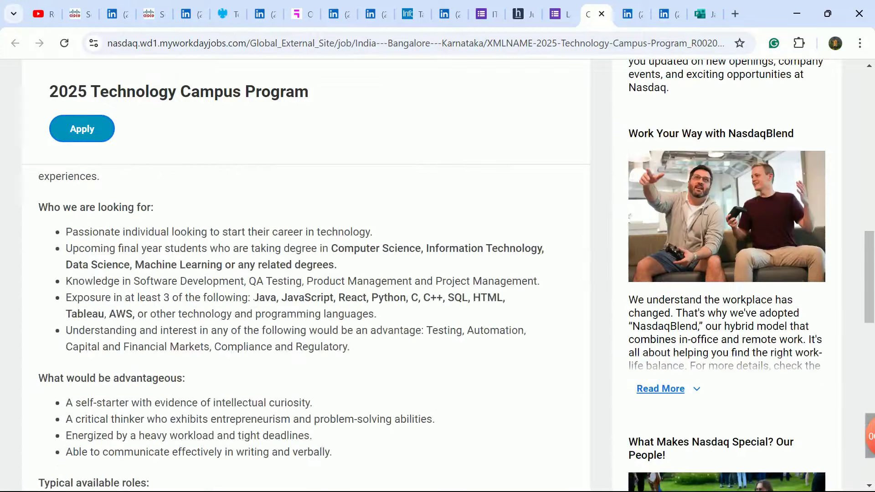
left_click_drag(66, 248, 415, 281)
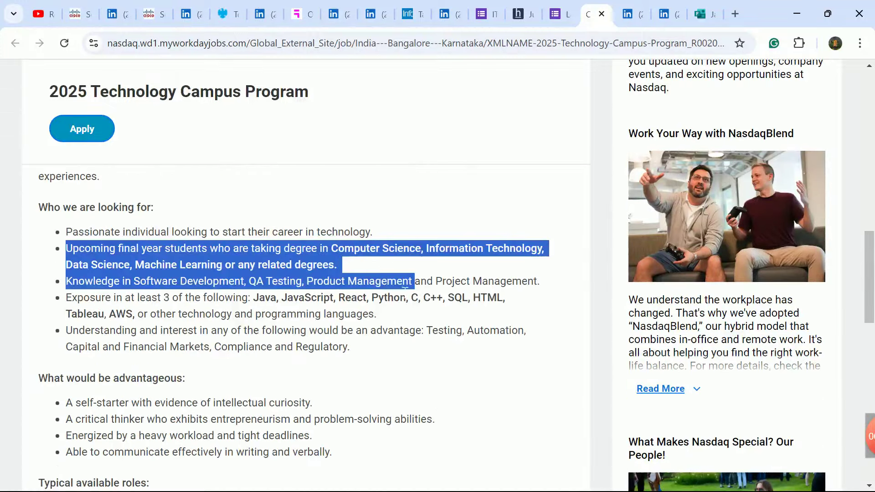
scroll(416, 280, "up", 4)
left_click(629, 10)
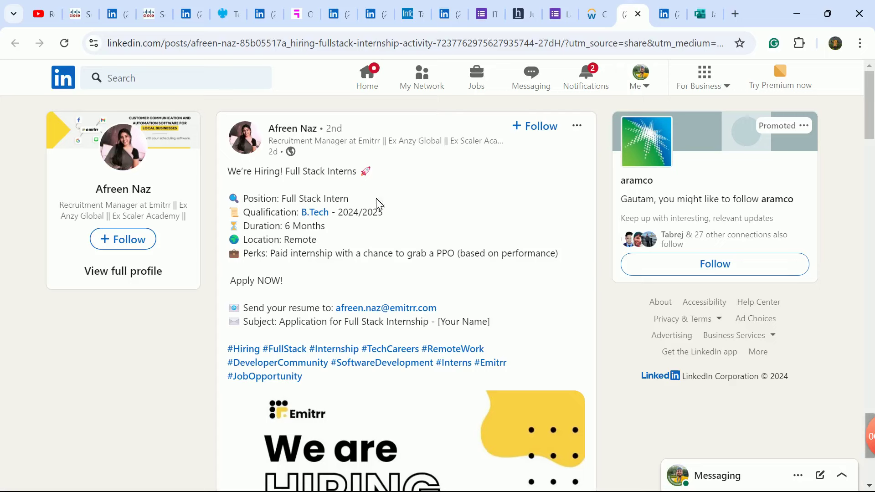
Highlight the 2024/2025 batch years and the remote, paid-internship lines, then move to the Tech Mahindra post.
double_click(359, 212)
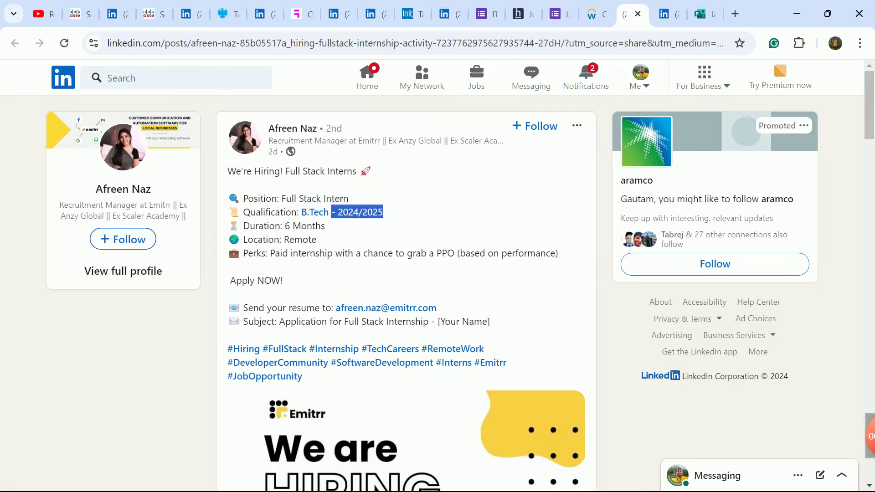
left_click_drag(284, 239, 526, 254)
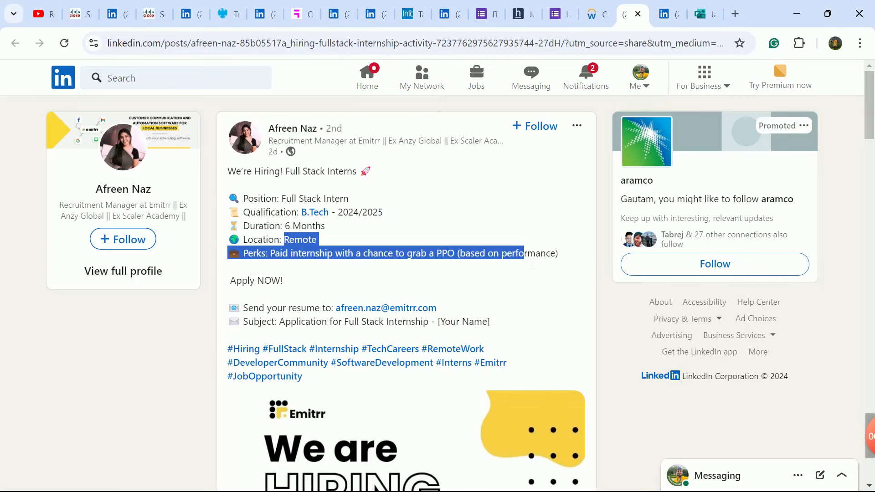
left_click(505, 232)
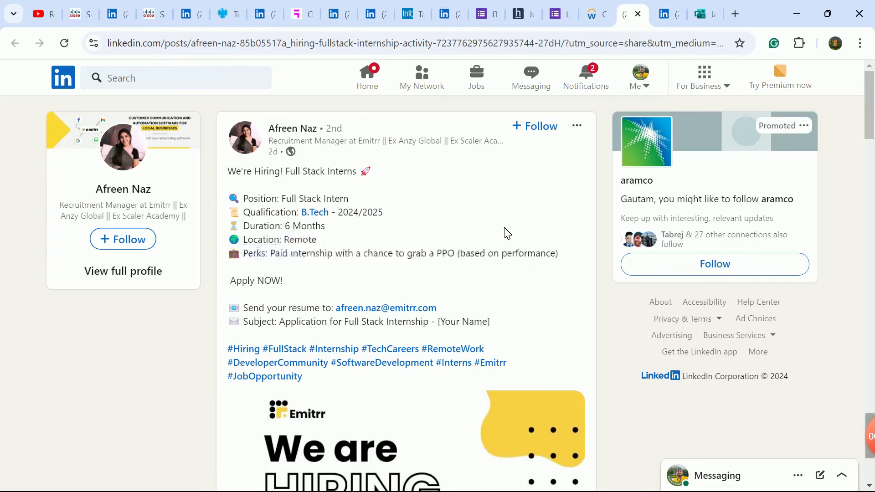
scroll(406, 273, "down", 2)
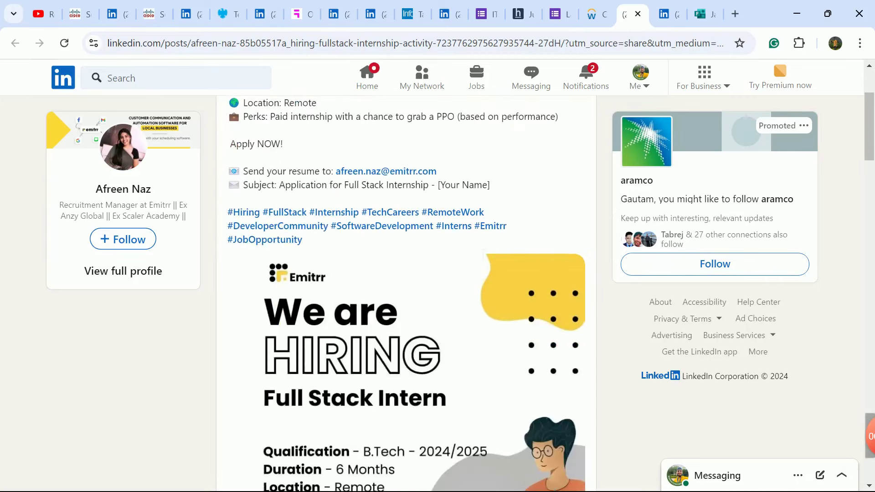
scroll(407, 274, "down", 2)
left_click(665, 13)
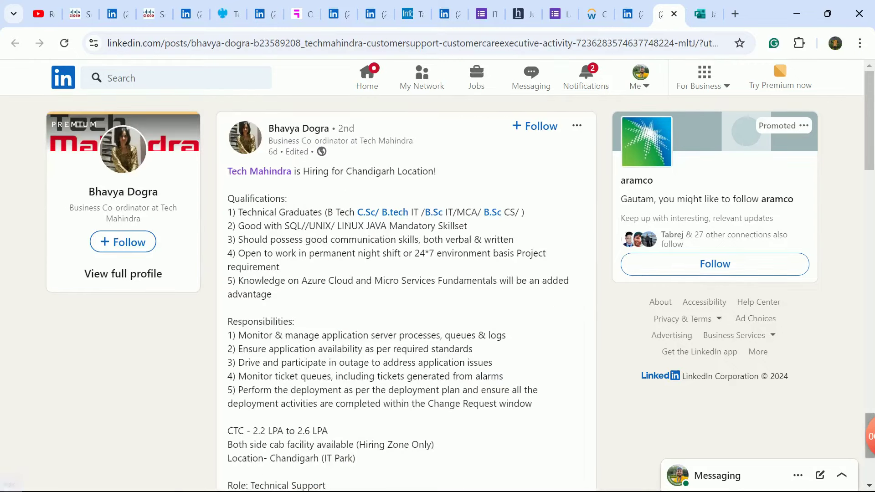
Highlight the eligible degrees, the mandatory SQL/UNIX/Linux/Java skills, and the pay, cab facility and location.
left_click_drag(333, 212, 521, 212)
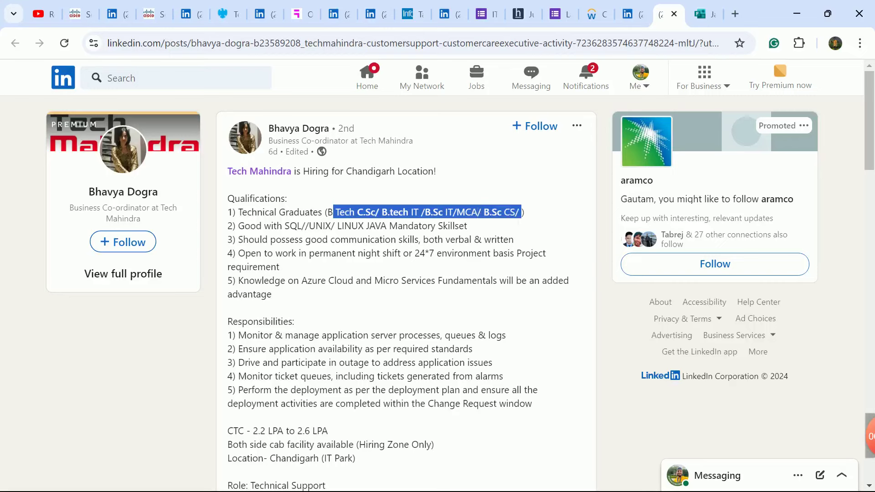
left_click_drag(273, 226, 468, 225)
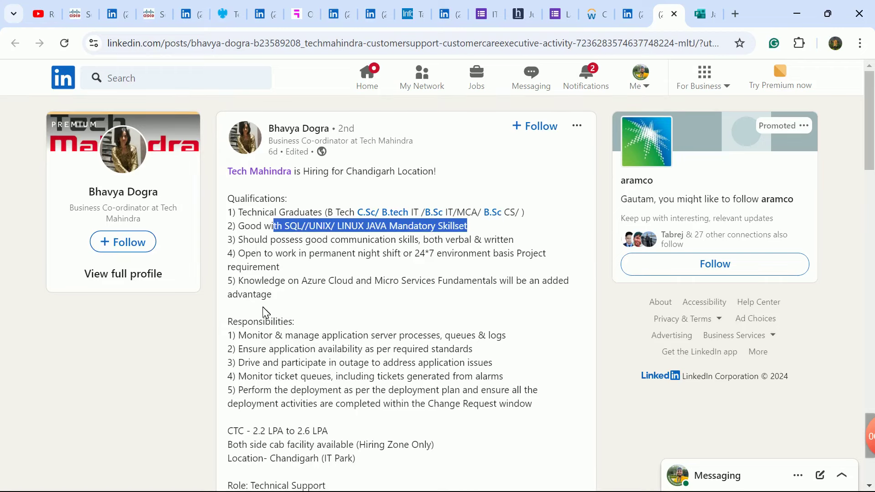
scroll(263, 312, "down", 1)
left_click_drag(256, 362, 362, 391)
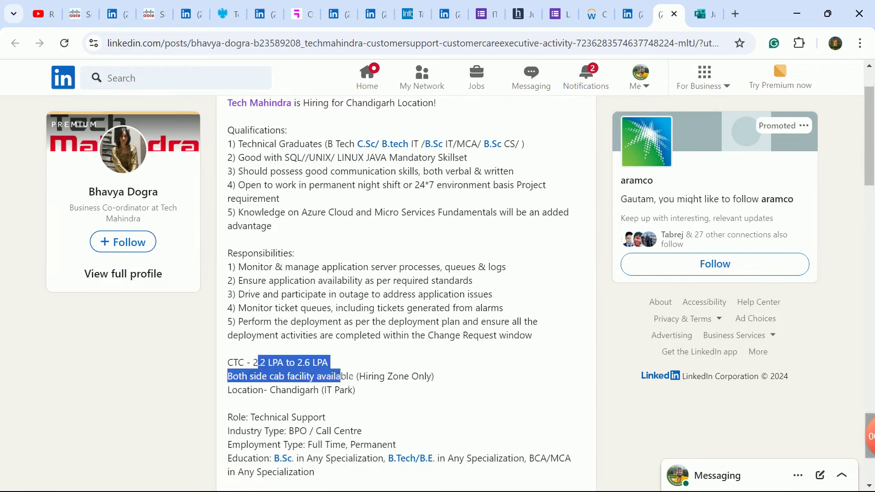
scroll(363, 342, "down", 1)
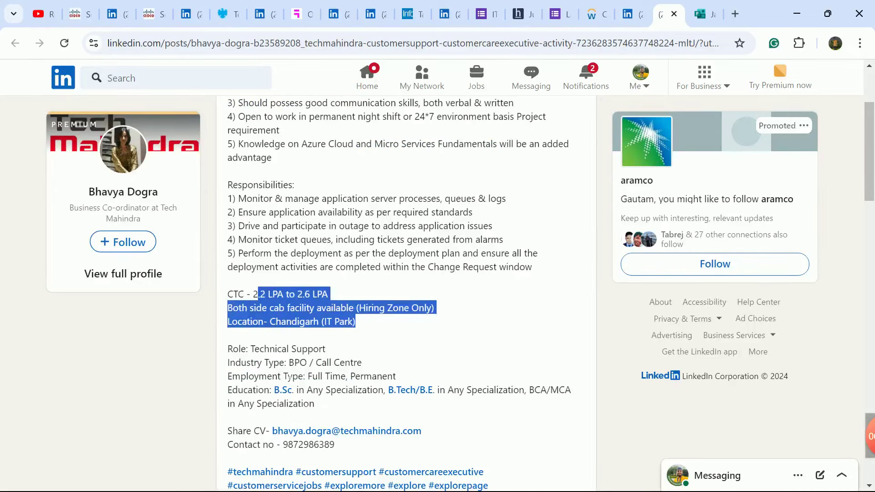
Highlight the CV email address and contact phone number, then open the Java Fresher || Solverminds form.
left_click_drag(437, 432, 286, 432)
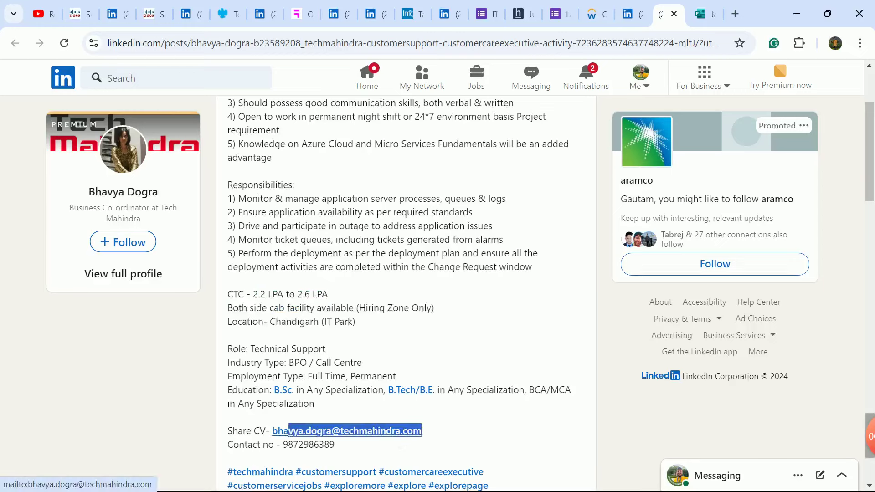
left_click(540, 454)
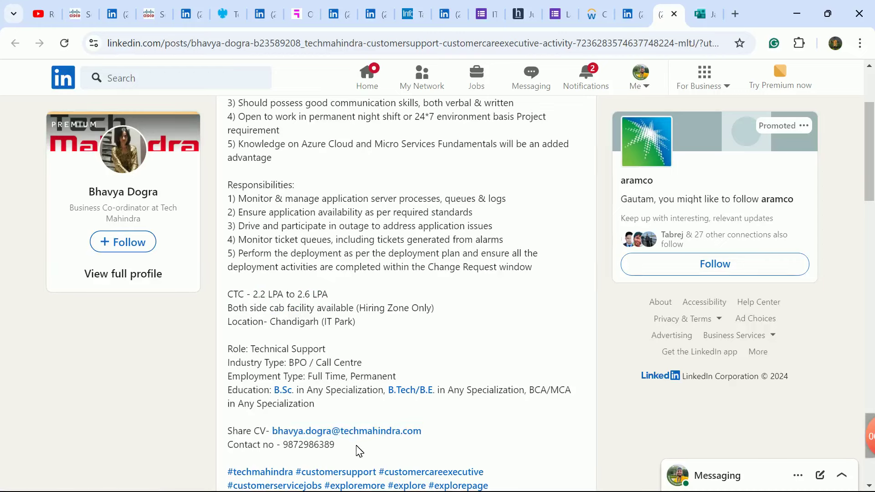
double_click(301, 445)
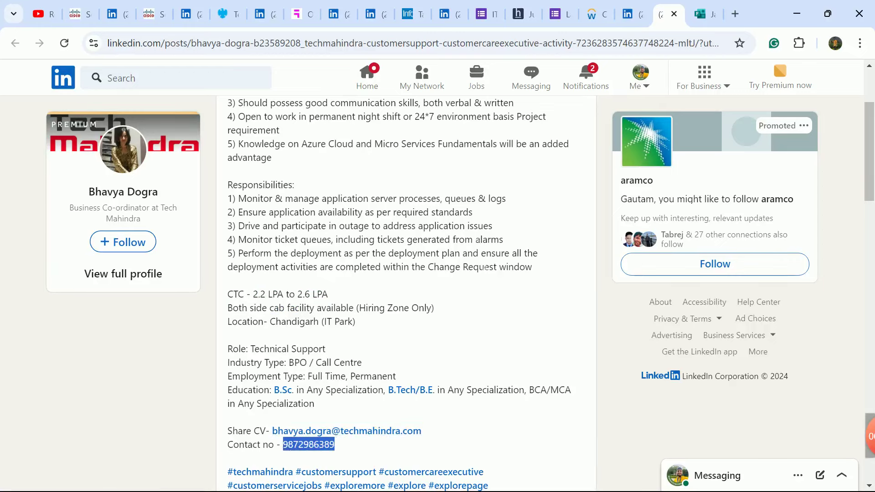
left_click(697, 12)
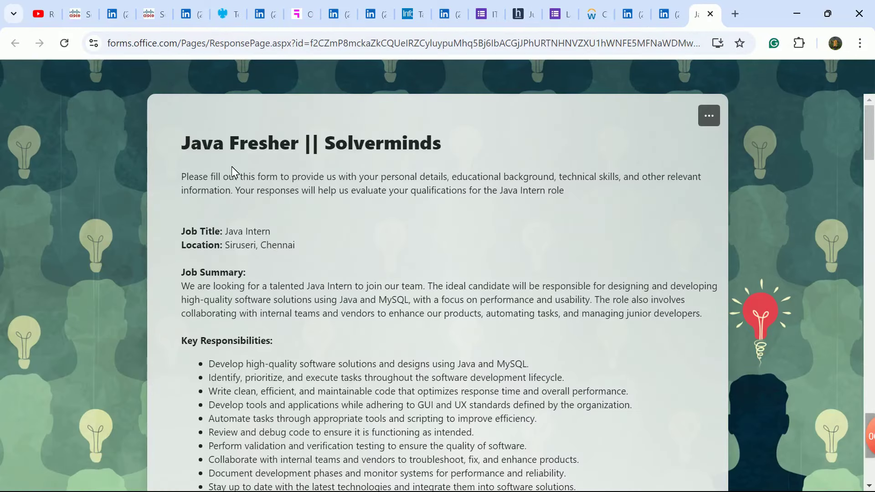
left_click_drag(231, 245, 322, 250)
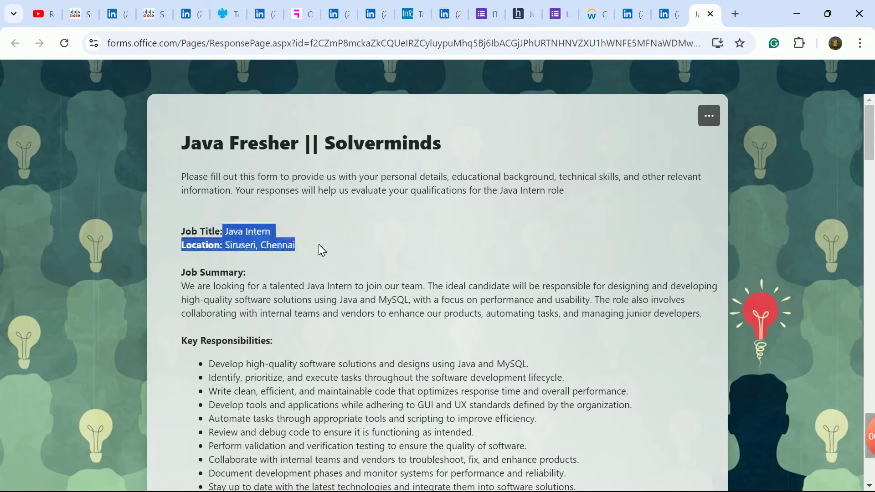
Highlight the required graduation years 2021 and 2023, then switch to the RoundRobin YouTube channel videos.
left_click(369, 243)
scroll(368, 243, "down", 3)
scroll(369, 242, "down", 2)
scroll(369, 242, "down", 2)
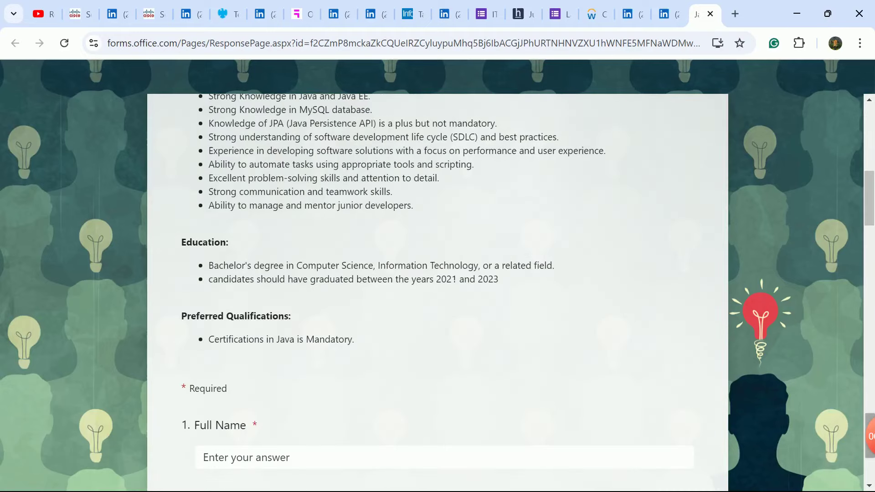
left_click_drag(436, 279, 510, 284)
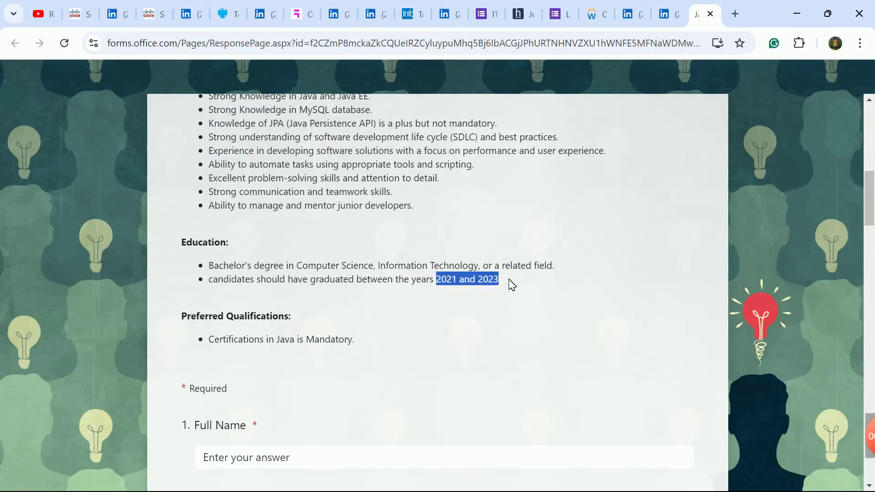
scroll(364, 258, "up", 3)
scroll(364, 259, "up", 3)
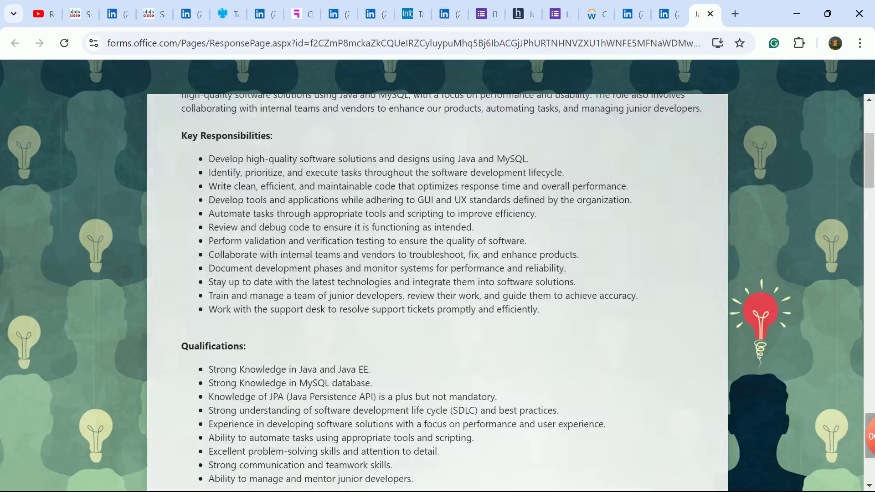
scroll(280, 295, "up", 5)
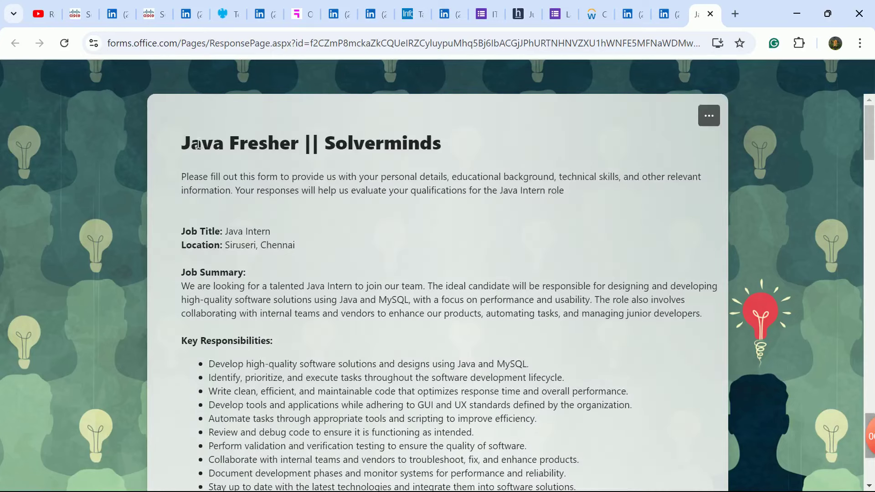
left_click(37, 14)
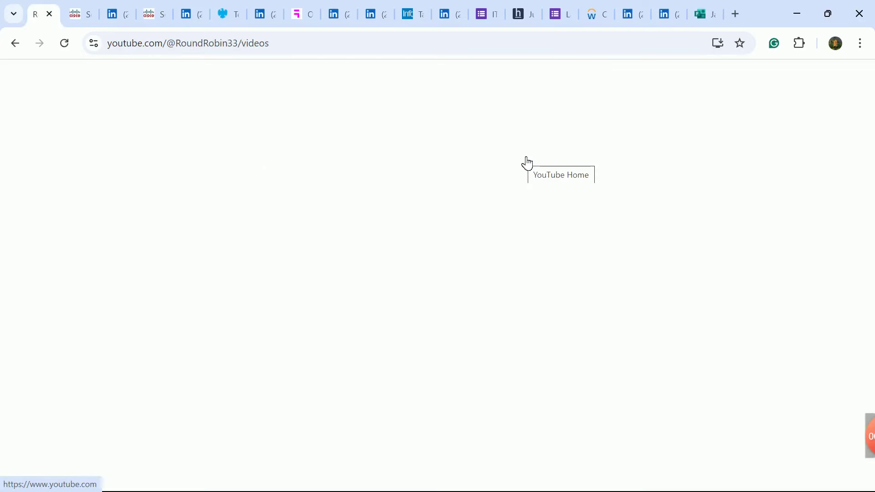